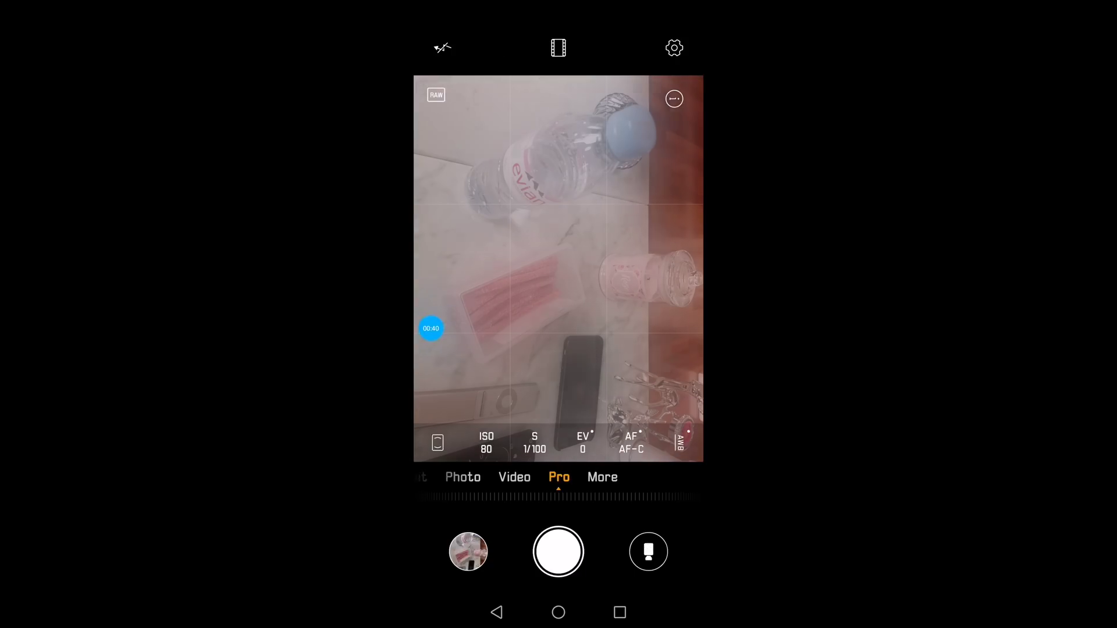
# - Try the camera's built-in Time-lapse mode from More, then return to Photo mode
pyautogui.click(601, 476)
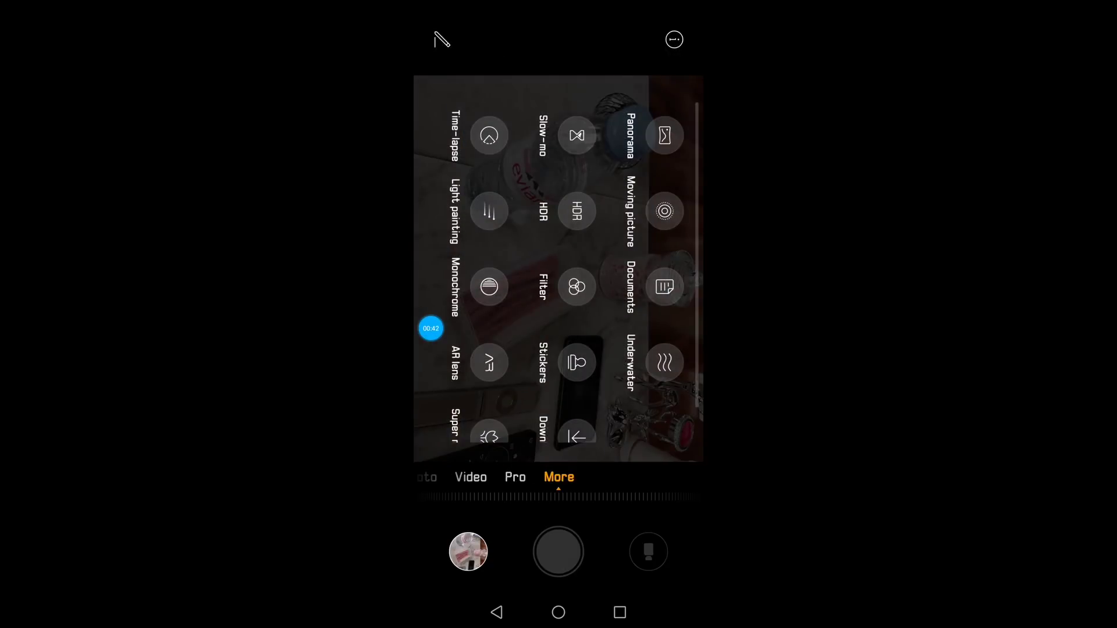
pyautogui.click(489, 135)
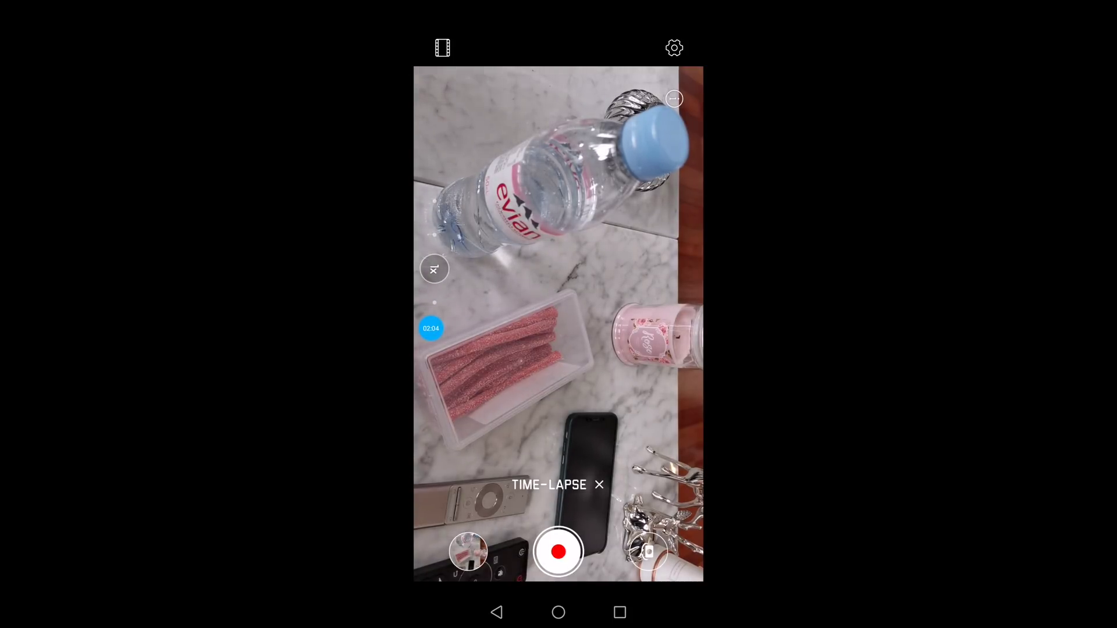
pyautogui.press('Escape')
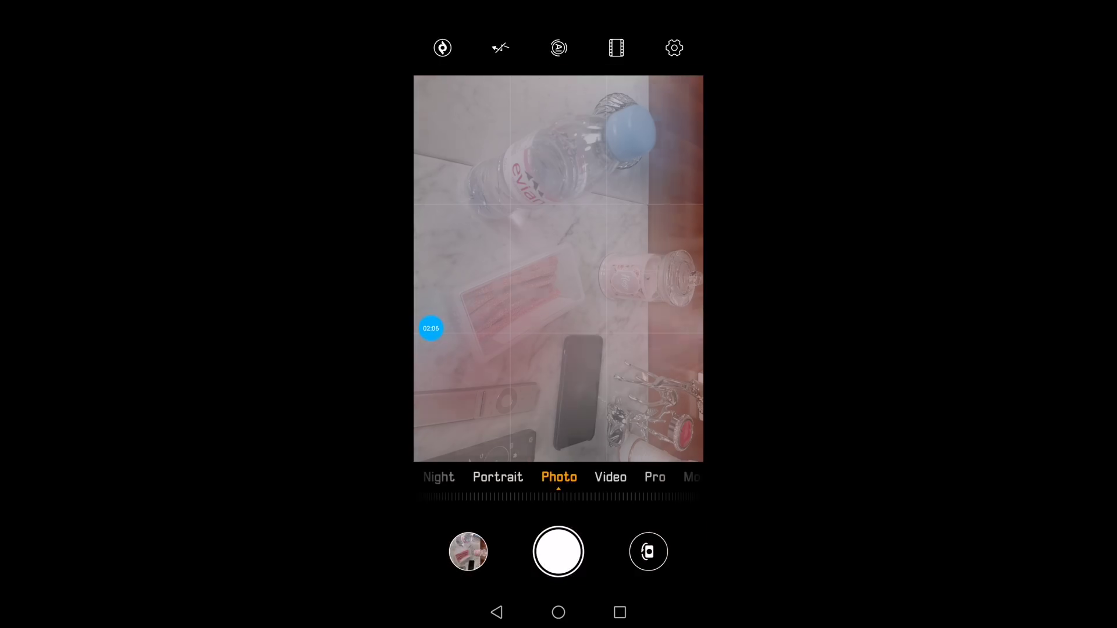
# - Read the Intervalometer app's full Play Store details, then close the store to the home screen
pyautogui.press('Escape')
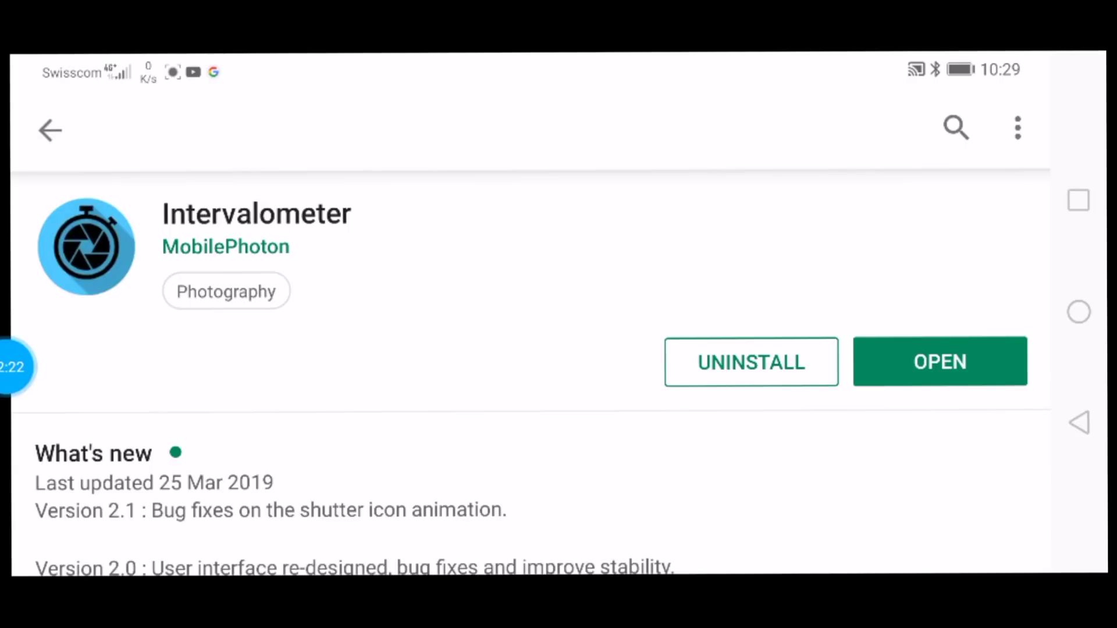
pyautogui.scroll(-1, 530, 319)
pyautogui.scroll(1, 530, 319)
pyautogui.scroll(-2, 531, 319)
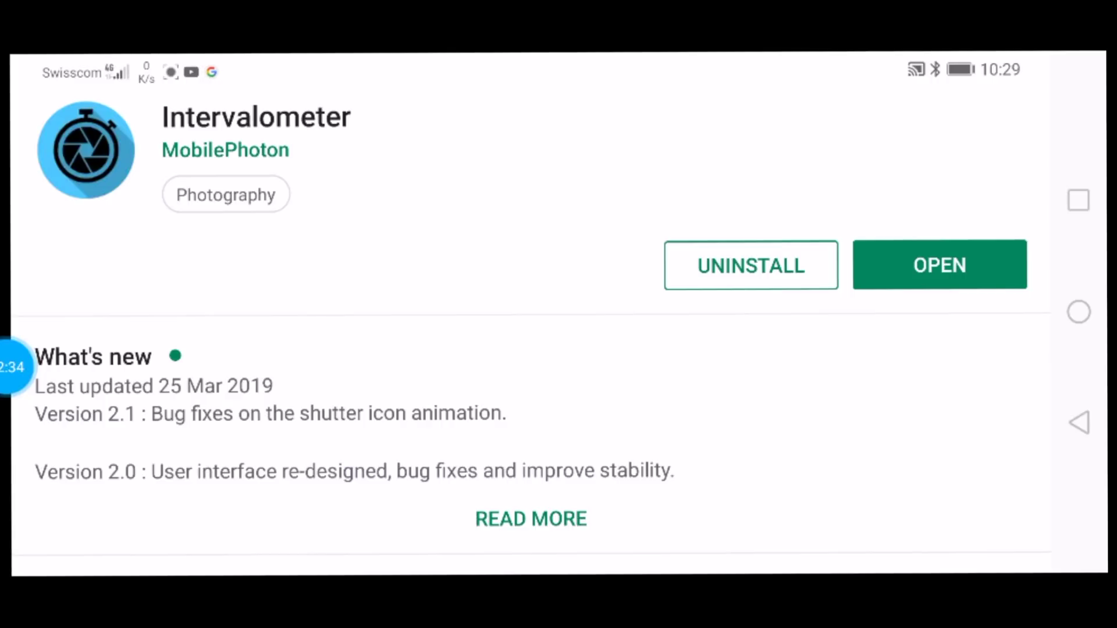
pyautogui.click(530, 518)
pyautogui.scroll(-5, 559, 349)
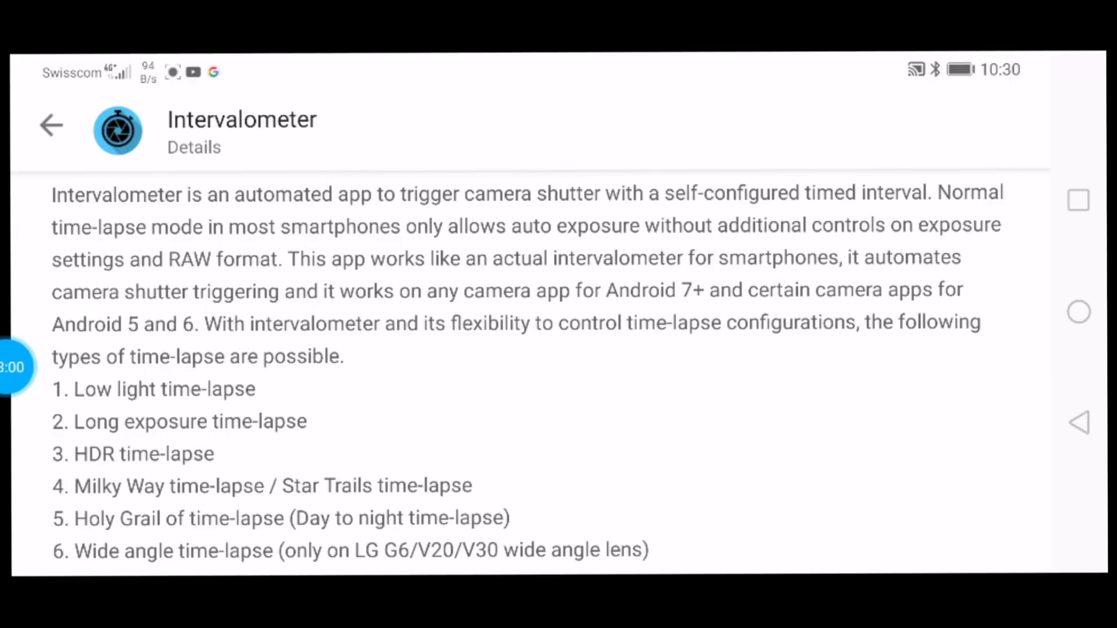
pyautogui.click(1078, 312)
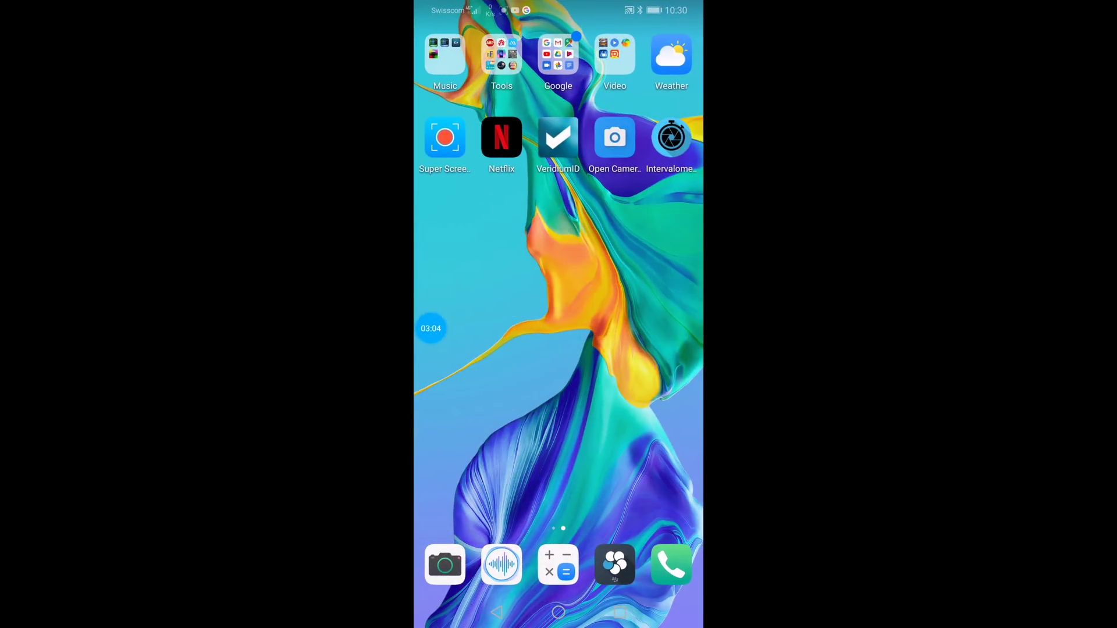
# - Launch the Intervalometer floating panel and bring up the stock camera beneath it
pyautogui.click(672, 137)
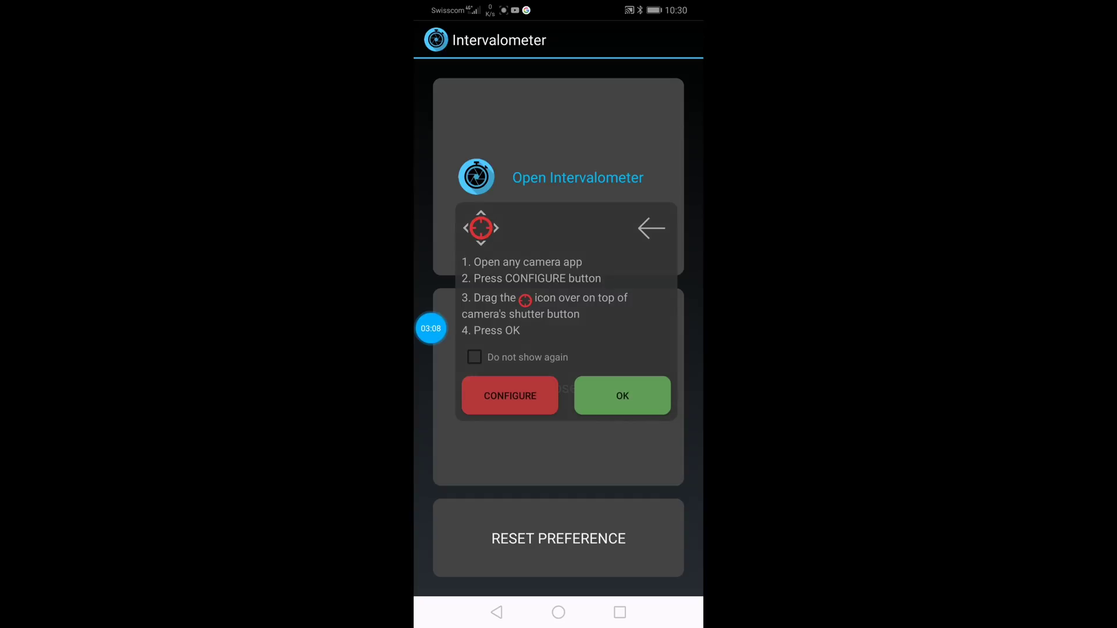
pyautogui.click(559, 612)
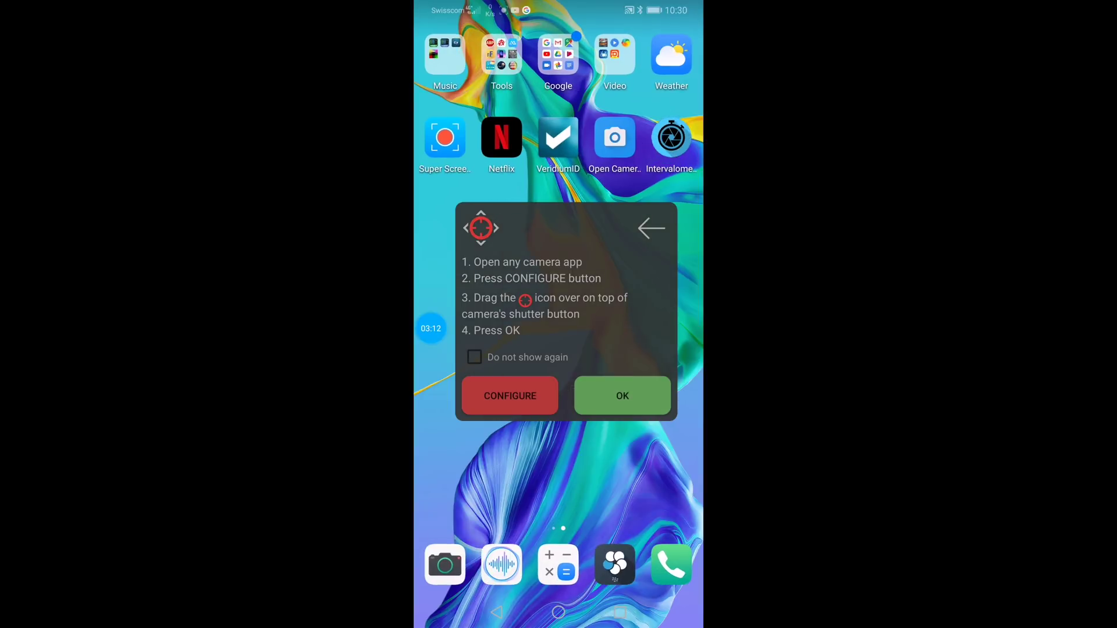
pyautogui.click(448, 556)
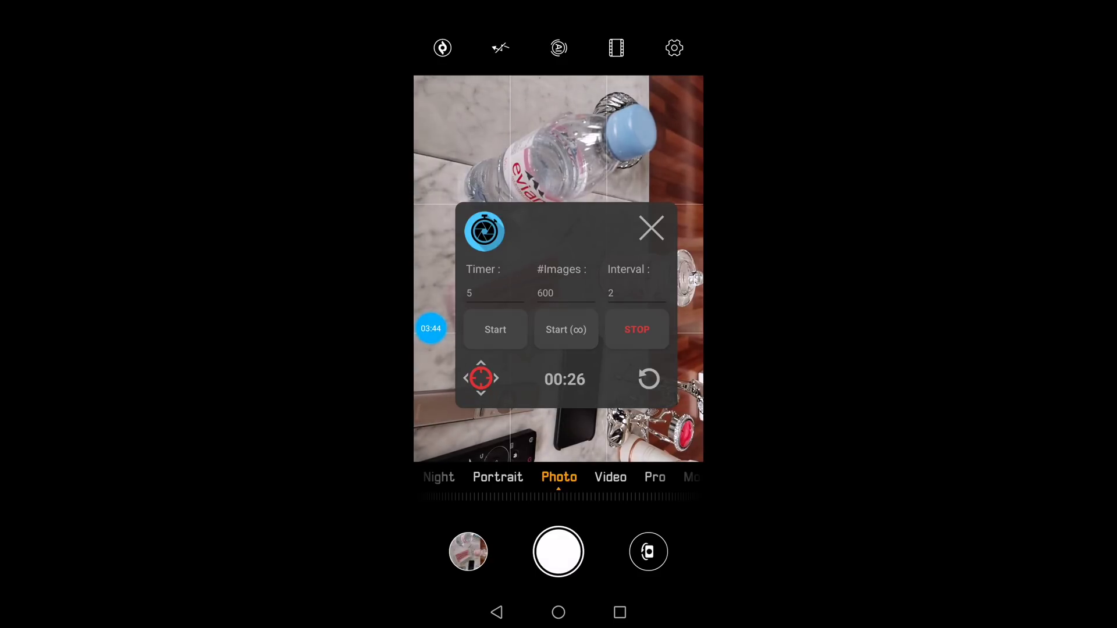
# - Switch the camera to Pro mode and back to Photo mode
pyautogui.click(655, 477)
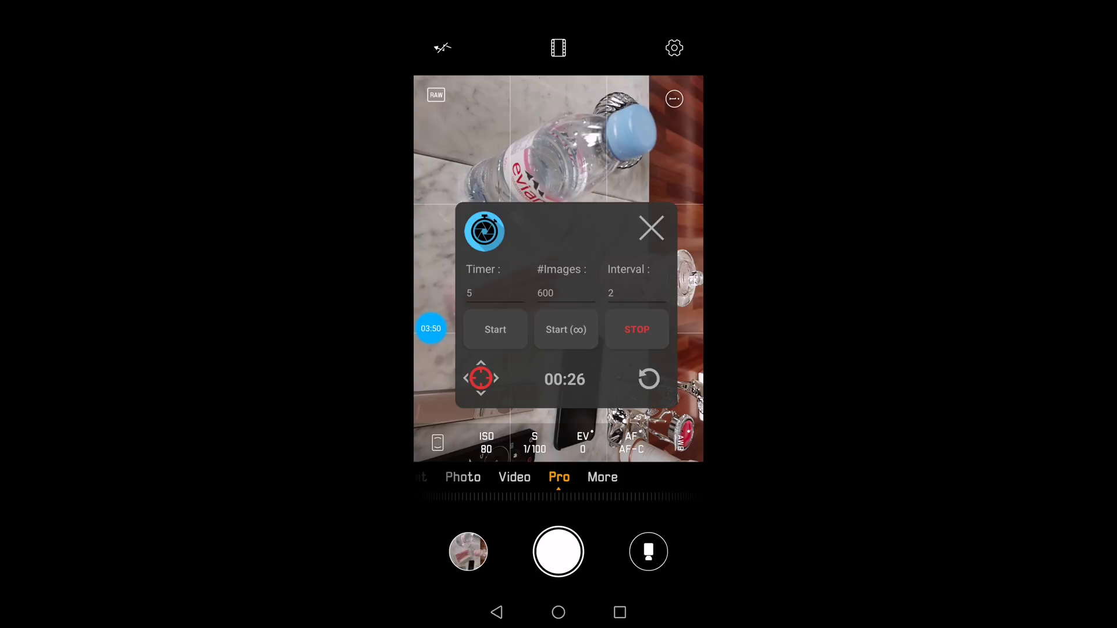
pyautogui.click(463, 477)
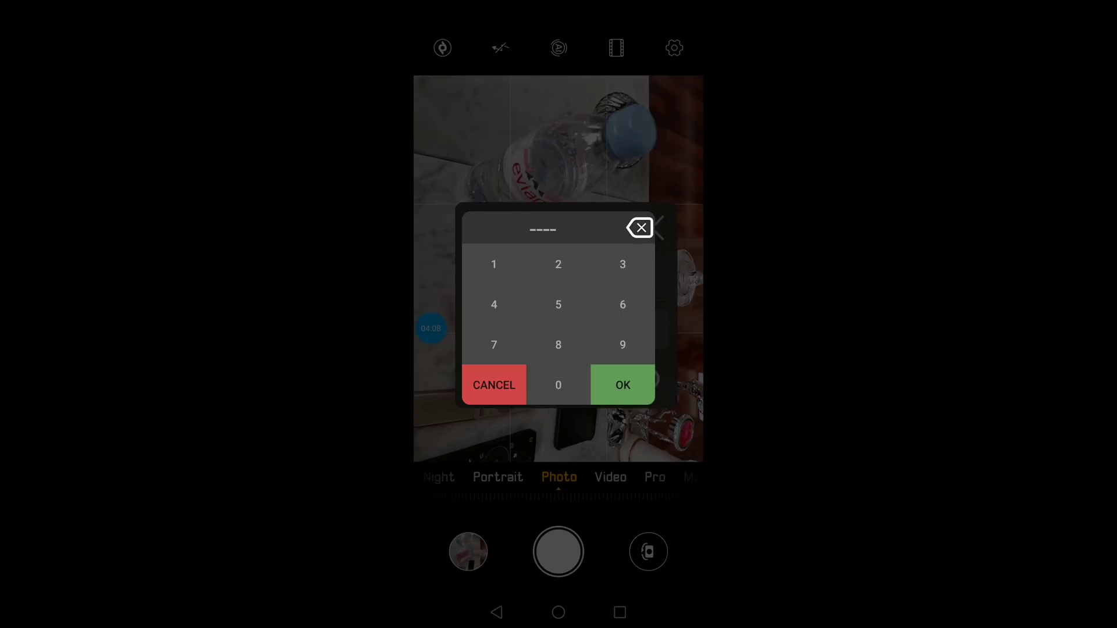
# - Set the Intervalometer Timer to 5 and #Images to 600
pyautogui.write('5')
pyautogui.press('Return')
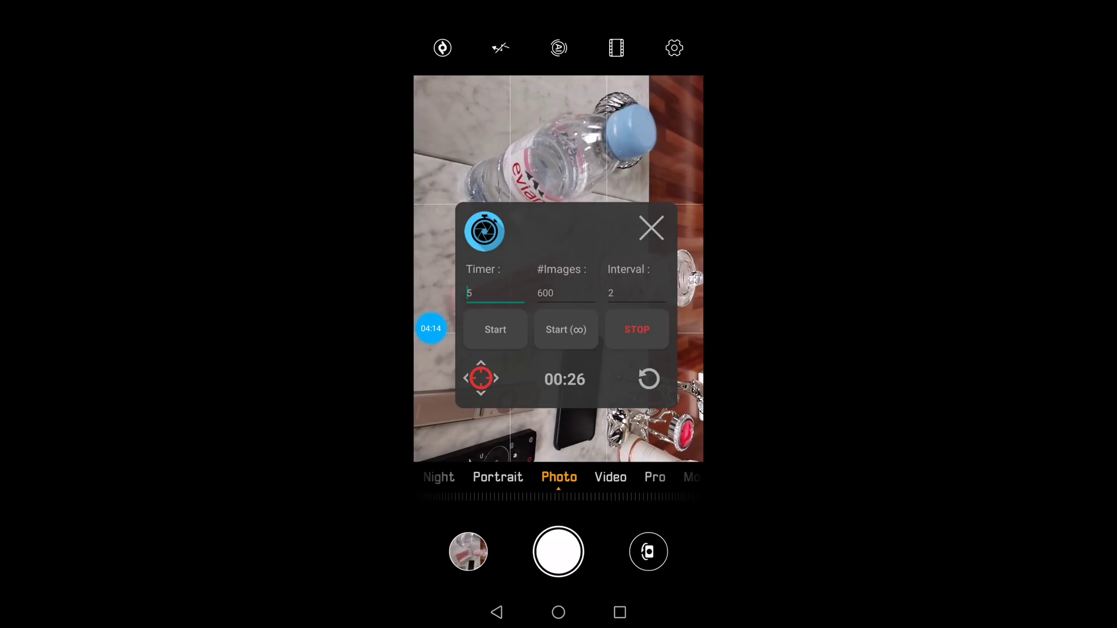
pyautogui.click(494, 292)
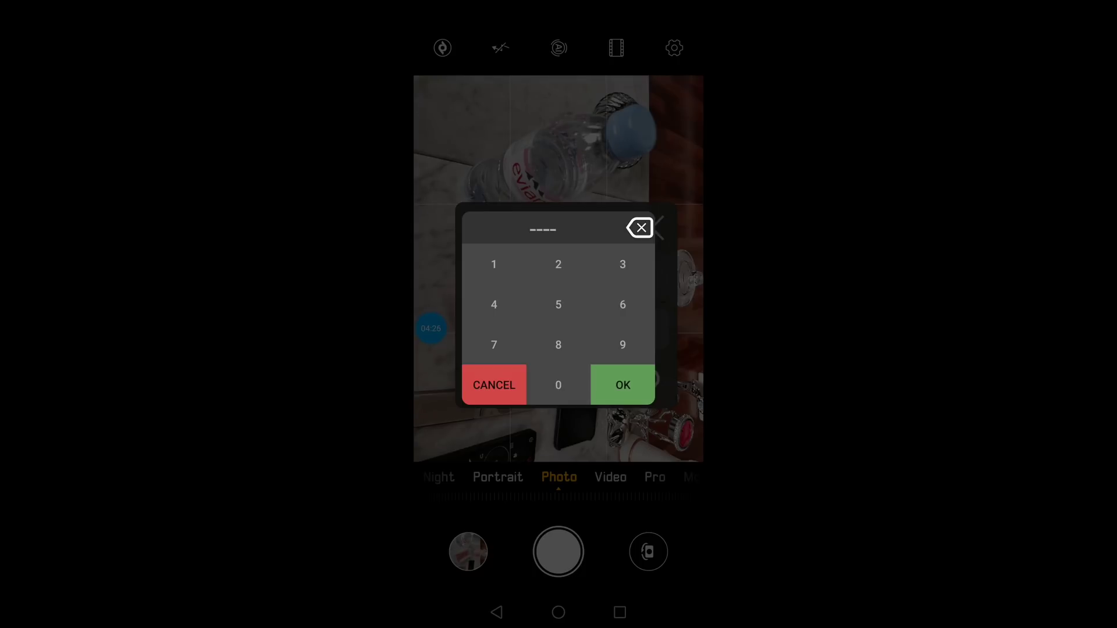
pyautogui.write('600')
pyautogui.press('Return')
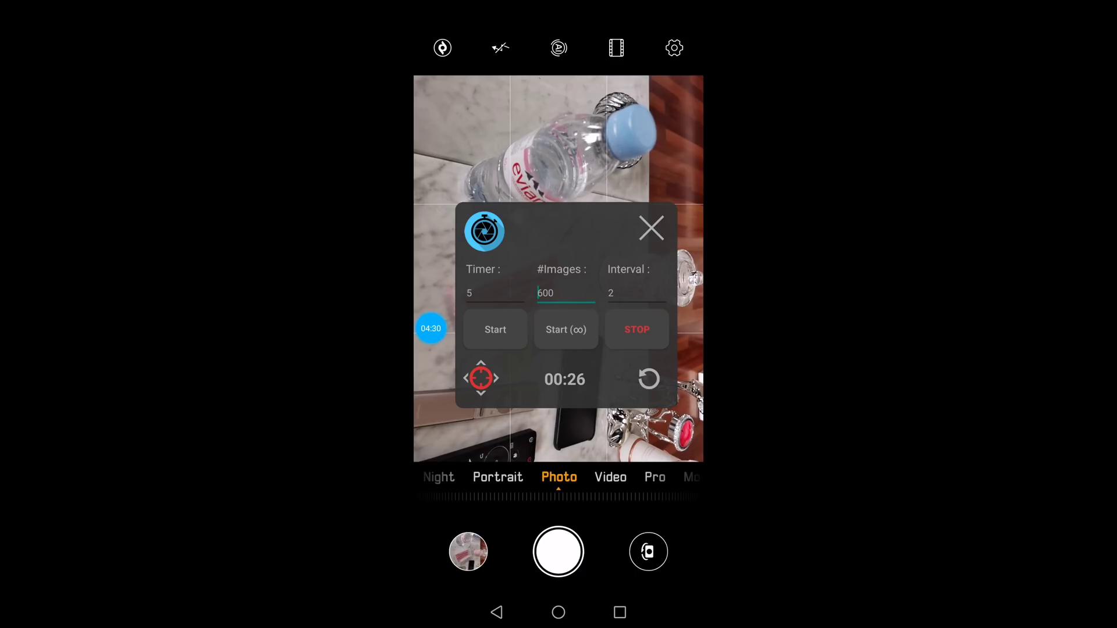
pyautogui.click(637, 292)
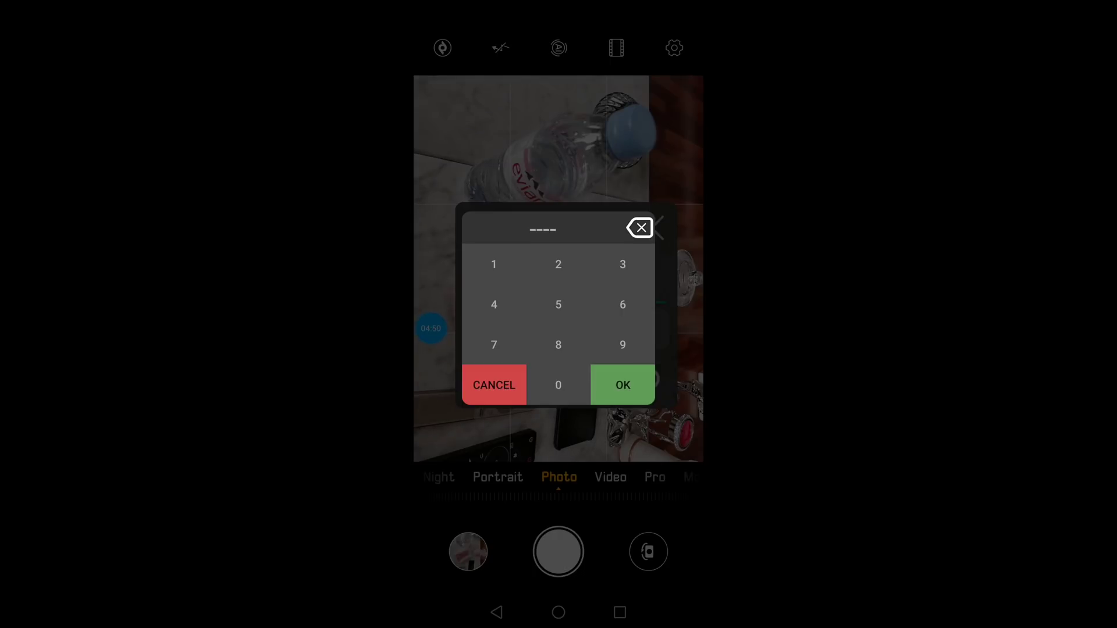
# - Set the Intervalometer shooting interval to 3
pyautogui.click(622, 265)
pyautogui.click(623, 384)
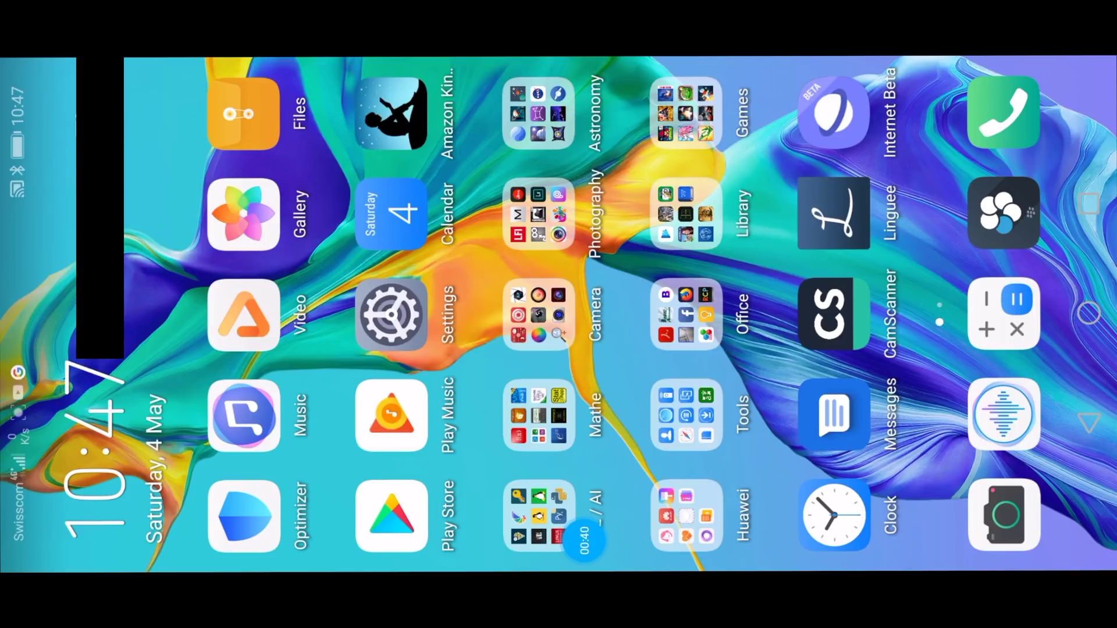
# - Relaunch the Intervalometer overlay over the stock camera and return from camera settings to the viewfinder
pyautogui.moveTo(558, 174); pyautogui.dragTo(558, 466)
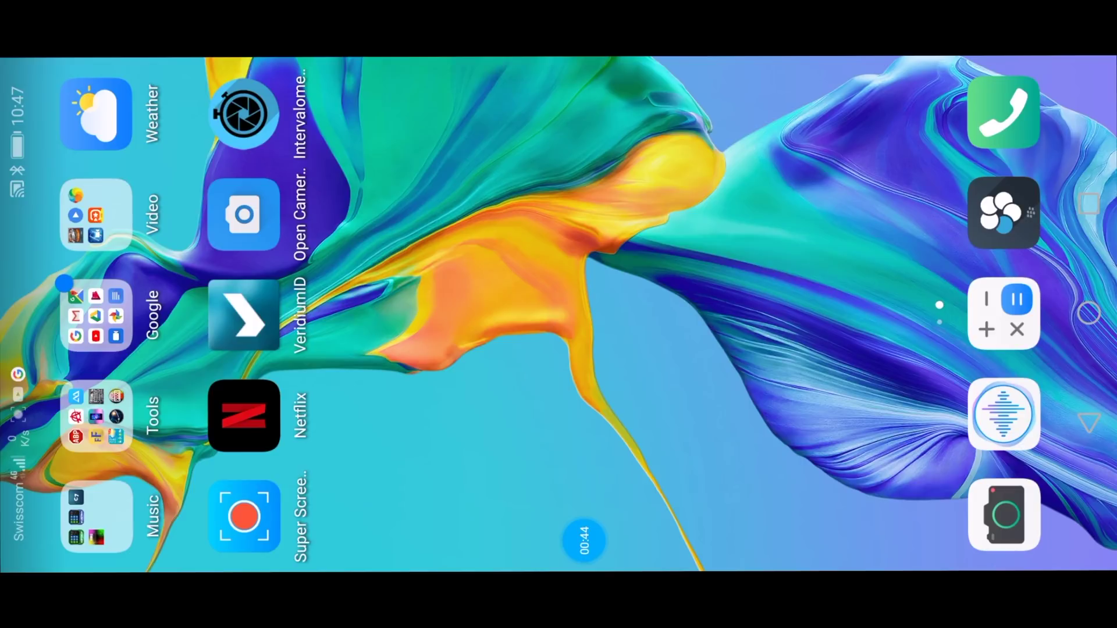
pyautogui.click(243, 114)
pyautogui.click(314, 280)
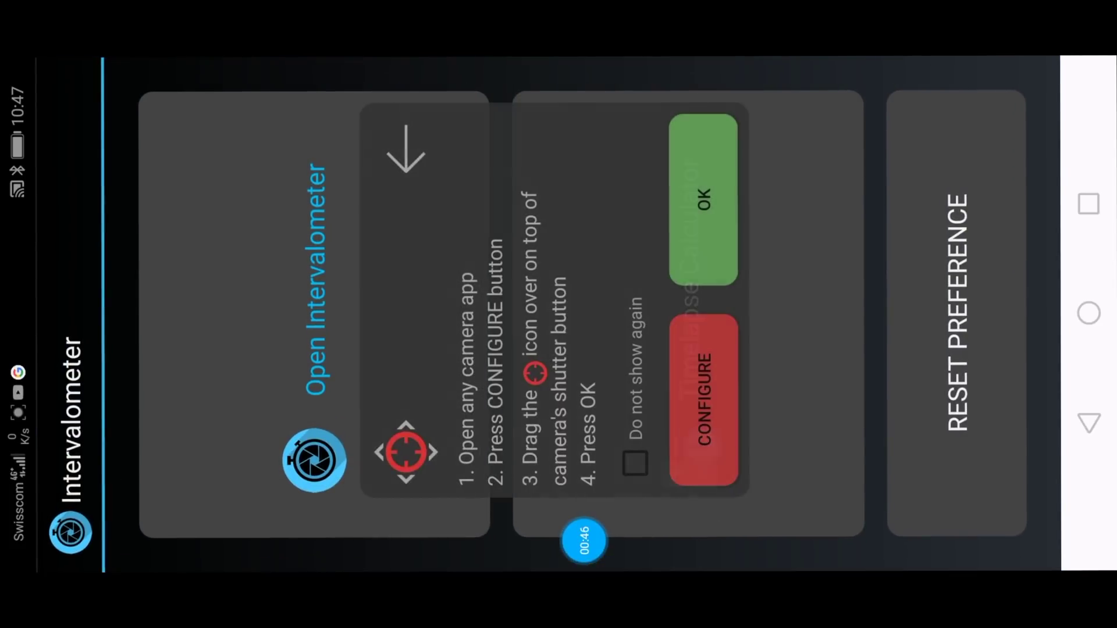
pyautogui.click(1089, 313)
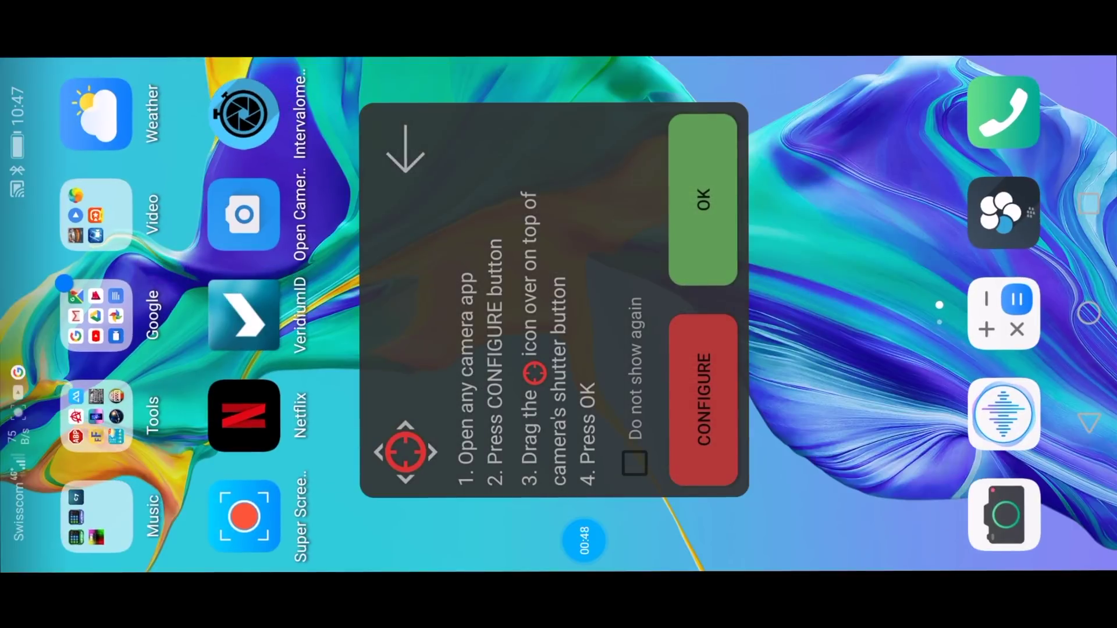
pyautogui.click(1004, 517)
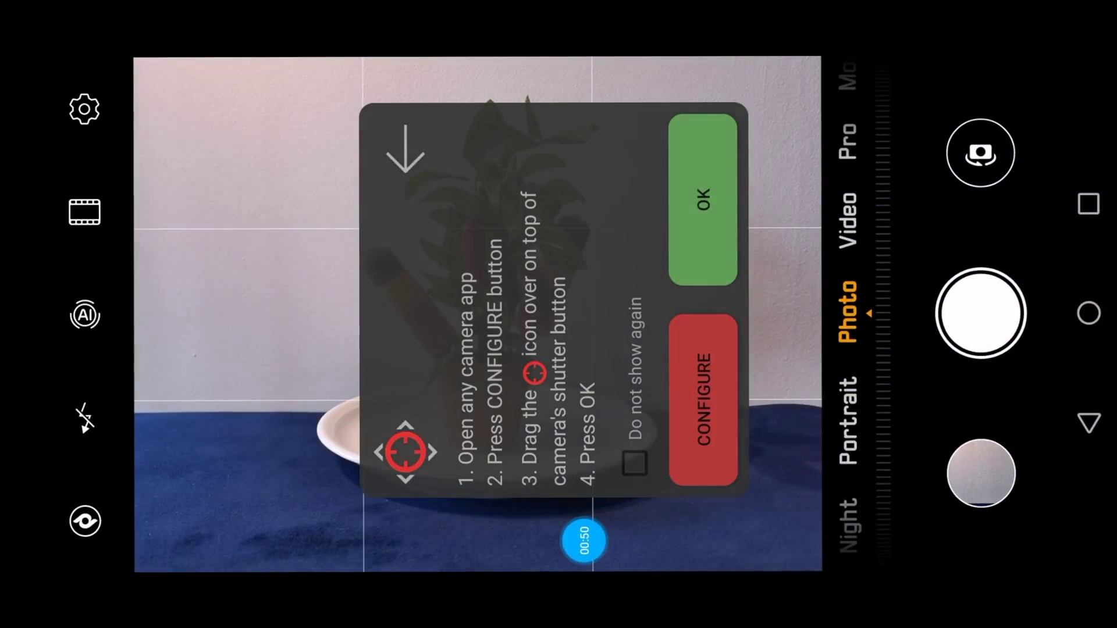
pyautogui.click(84, 109)
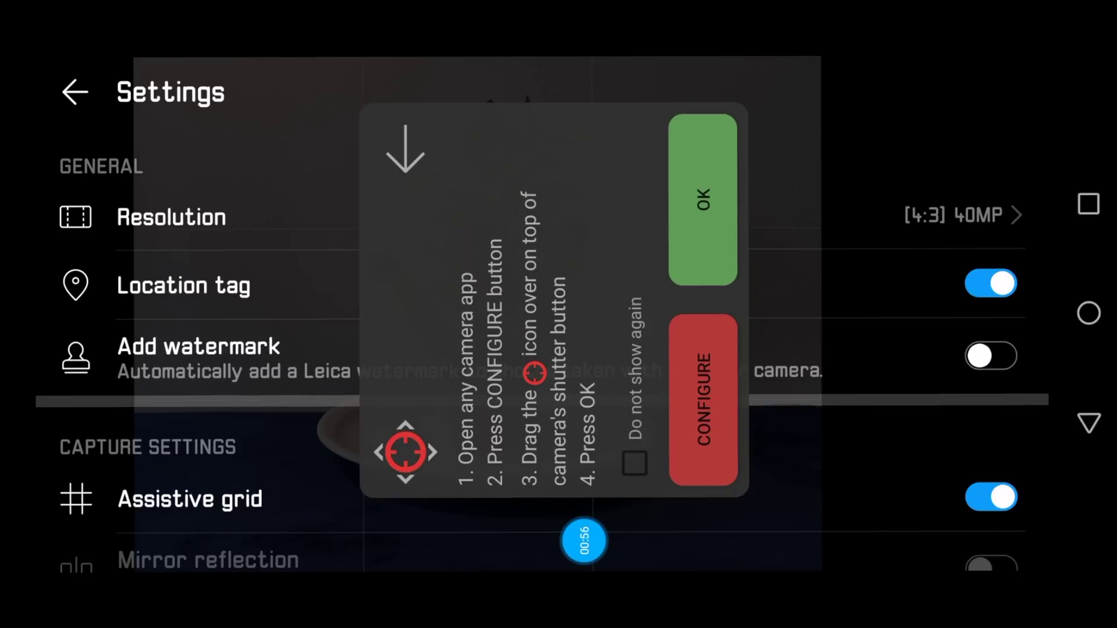
pyautogui.click(1089, 423)
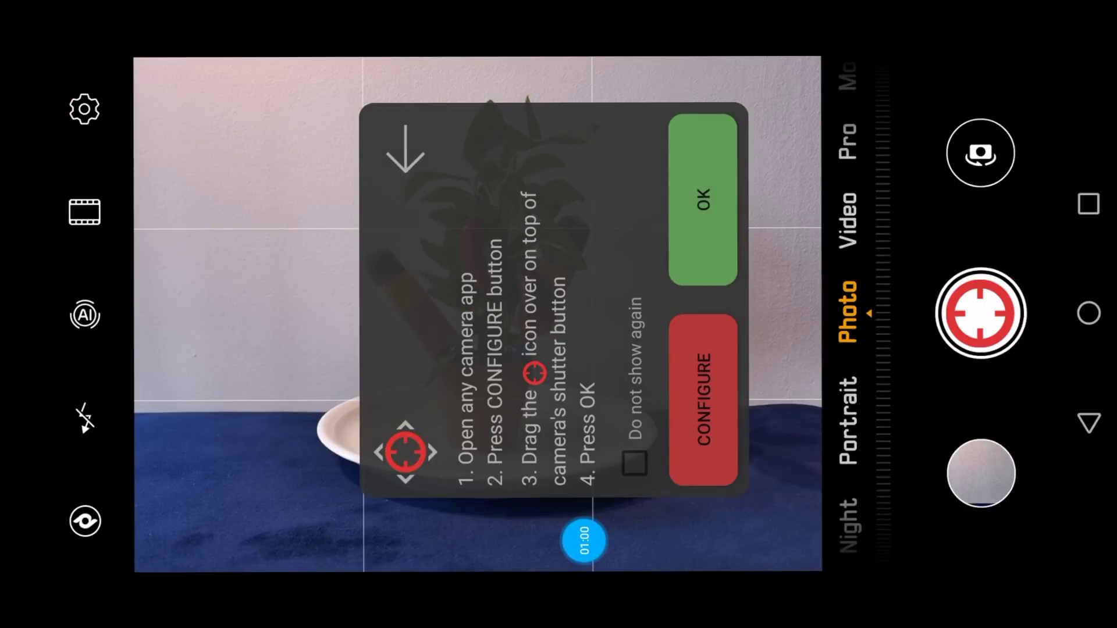
# - Dismiss the setup guide to show the panel with Timer 5, 600 images, Interval 3
pyautogui.click(702, 199)
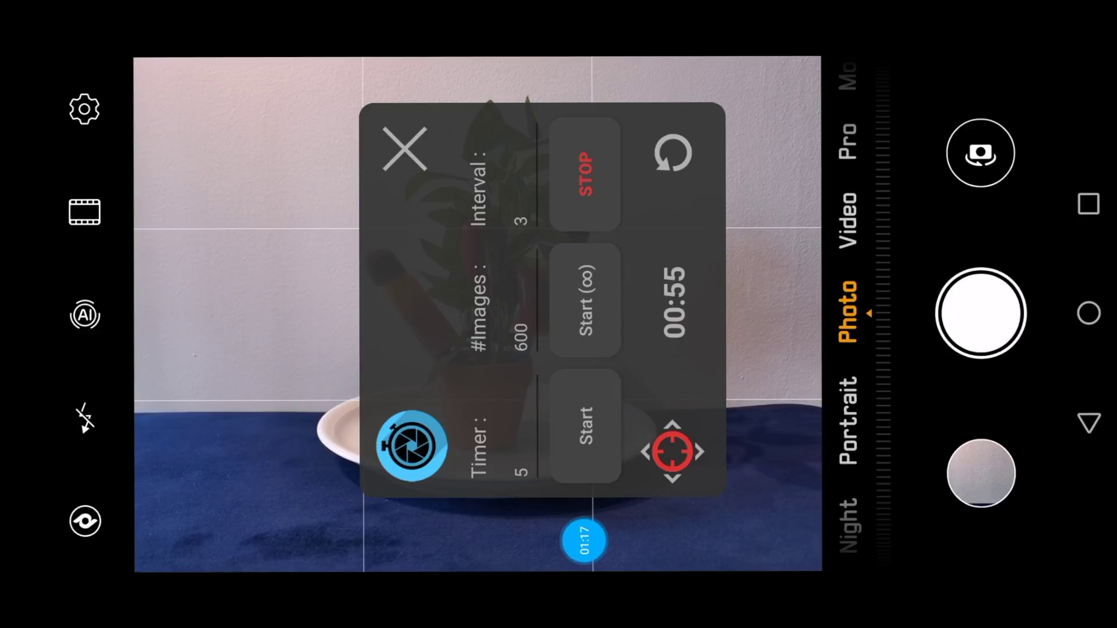
# - Change the Intervalometer interval to 15, then to 20
pyautogui.click(520, 175)
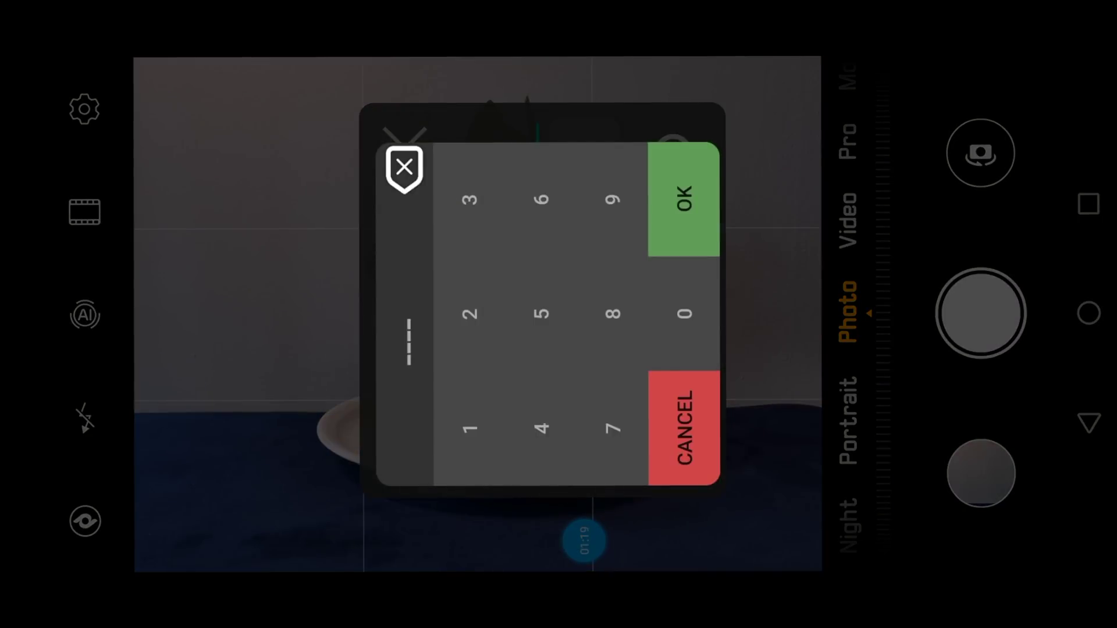
pyautogui.click(470, 428)
pyautogui.click(541, 313)
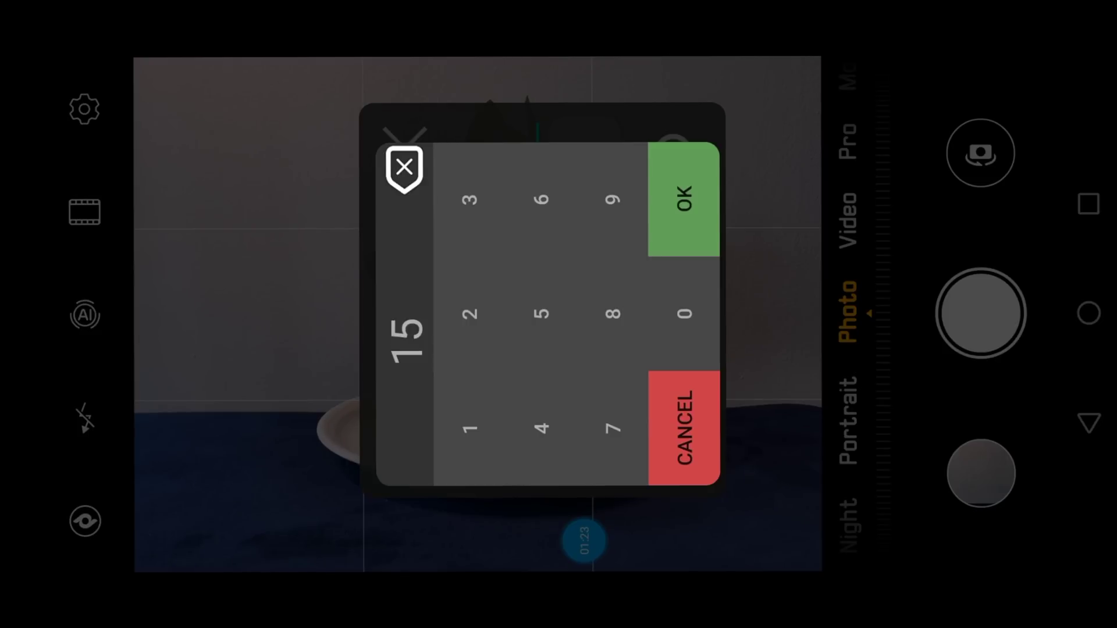
pyautogui.click(683, 199)
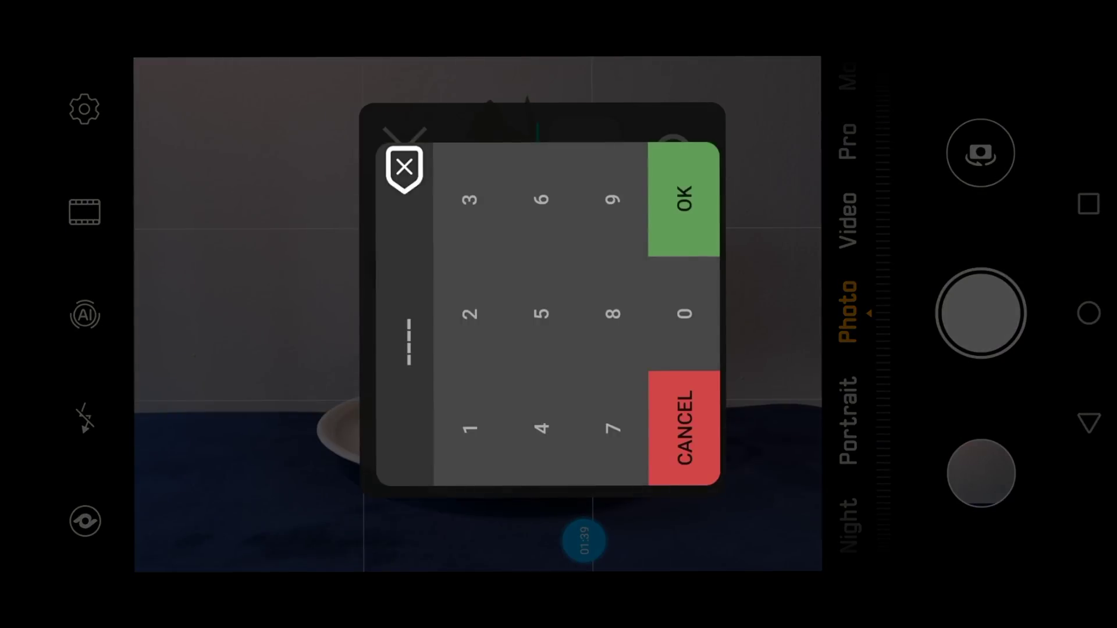
pyautogui.write('20')
pyautogui.press('Return')
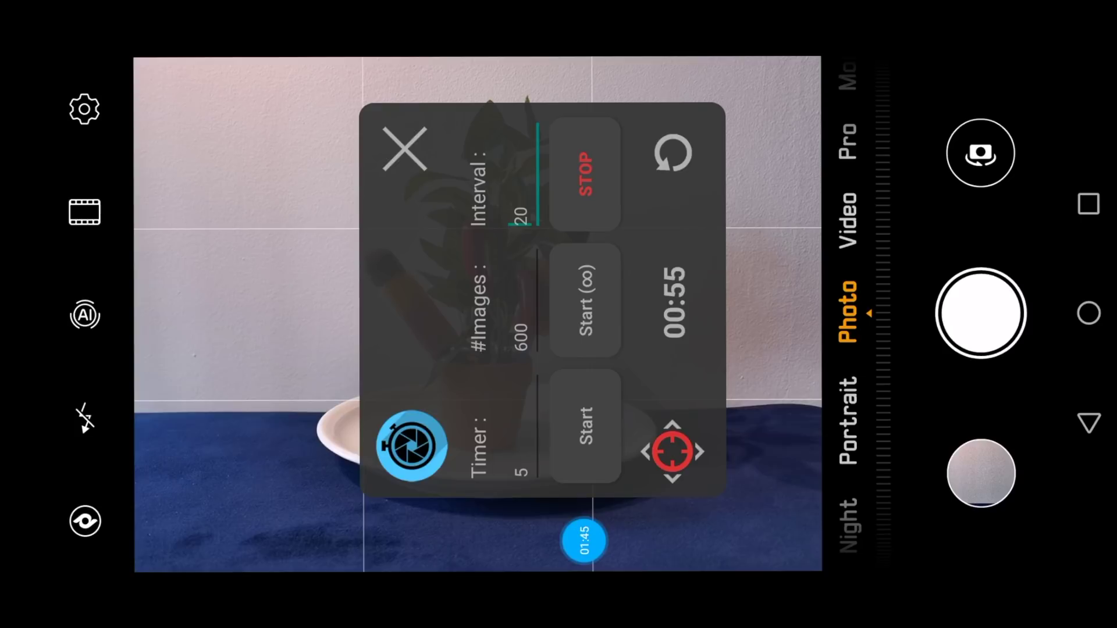
# - Start the 600-image time-lapse capture with interval 20
pyautogui.click(585, 426)
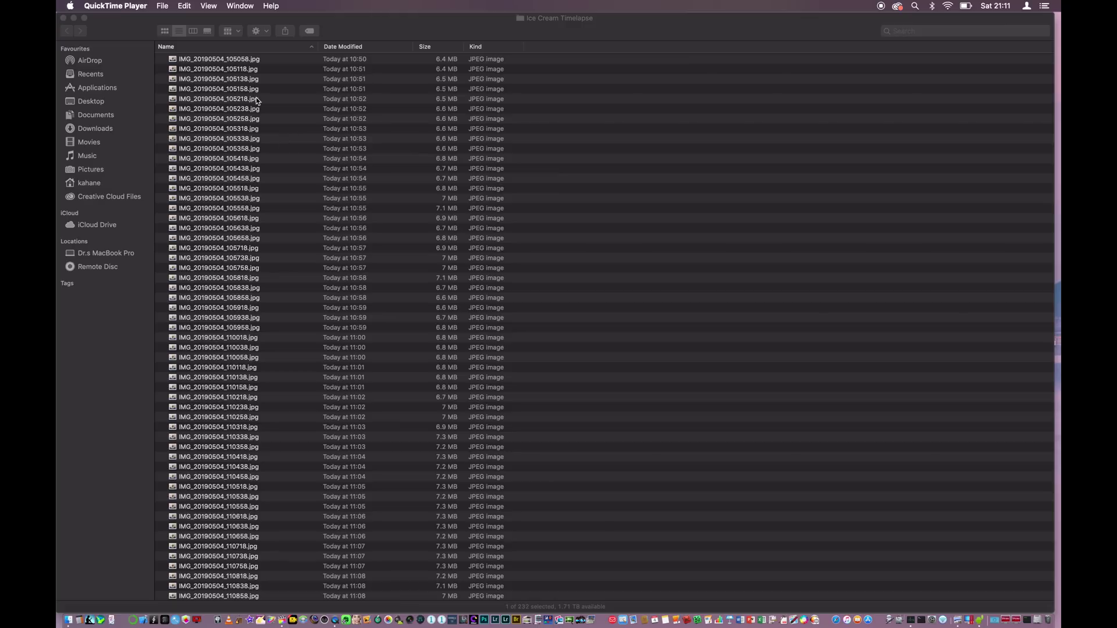
pyautogui.click(232, 66)
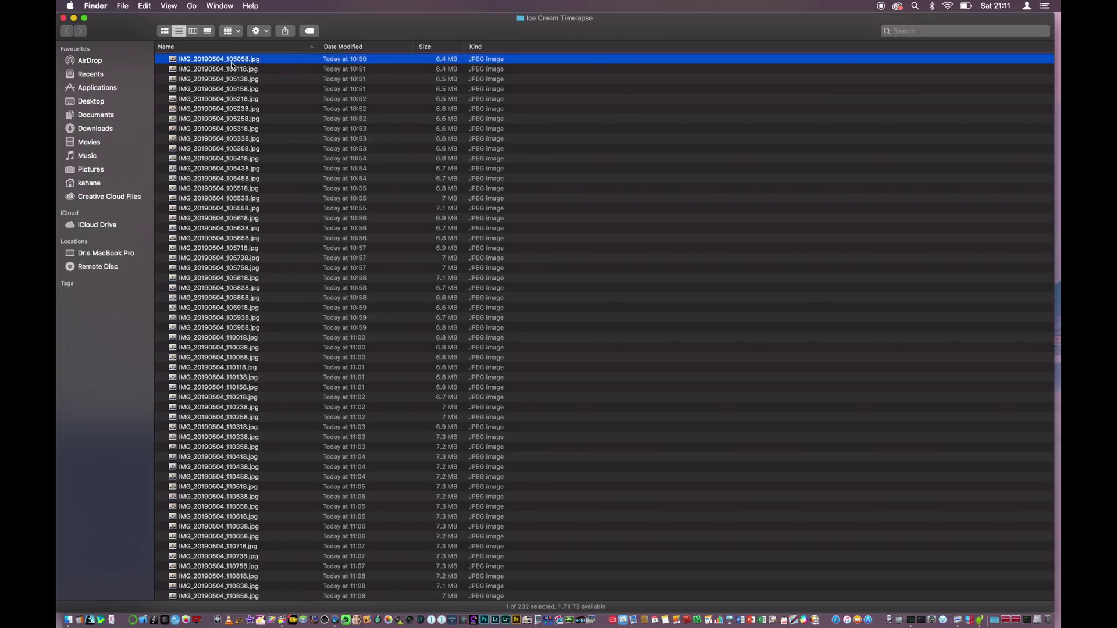
pyautogui.press('space')
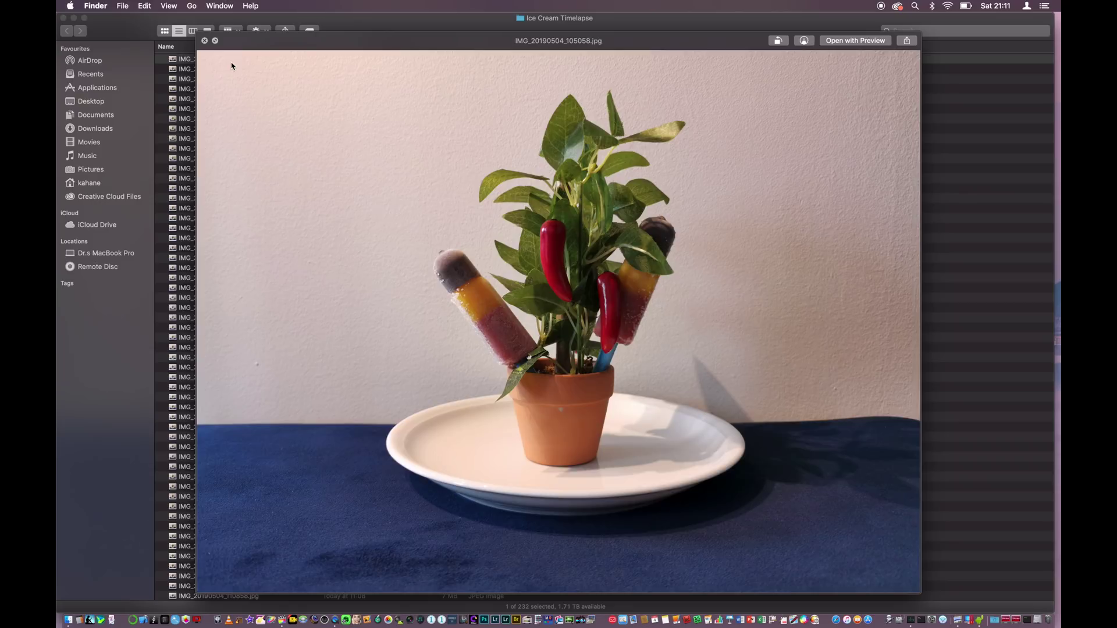
pyautogui.press('space')
pyautogui.doubleClick(231, 62)
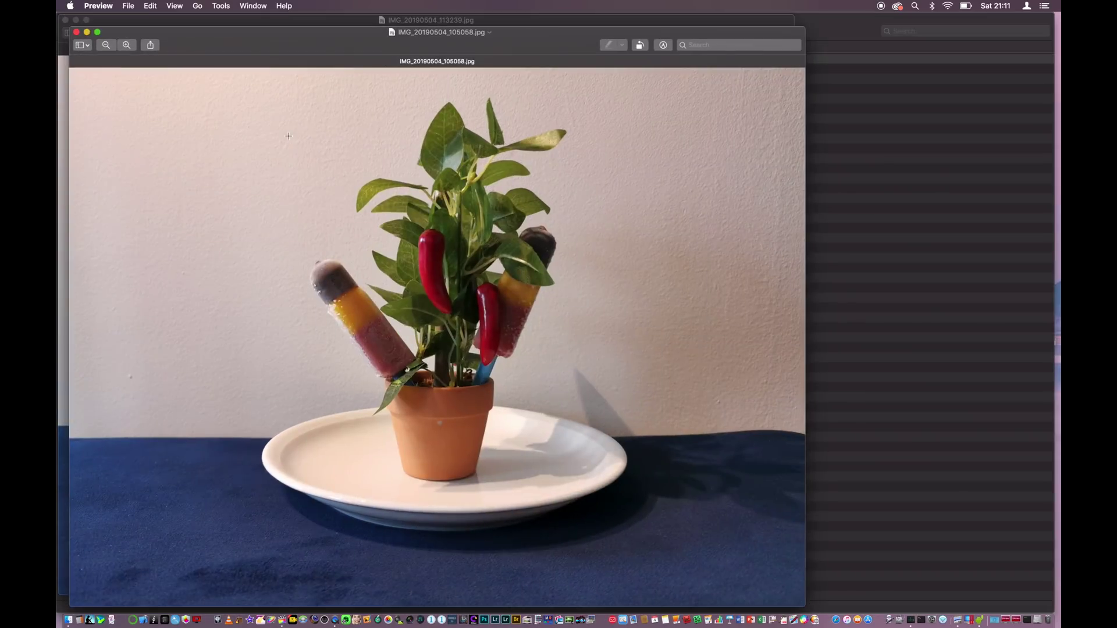
pyautogui.click(76, 31)
pyautogui.press('super+i')
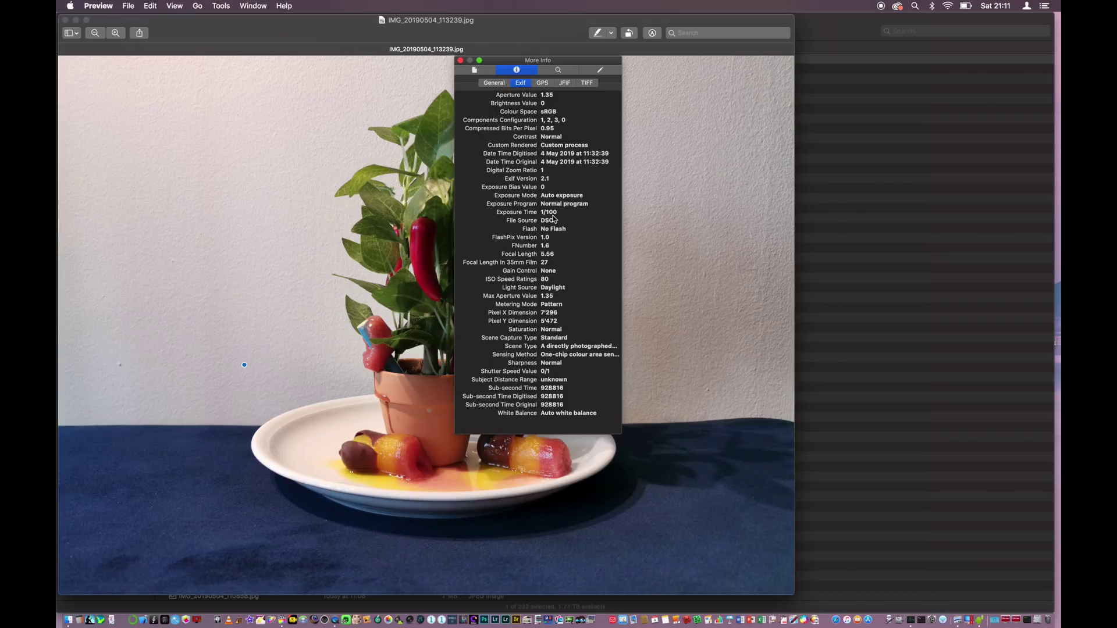
pyautogui.click(460, 60)
pyautogui.click(65, 20)
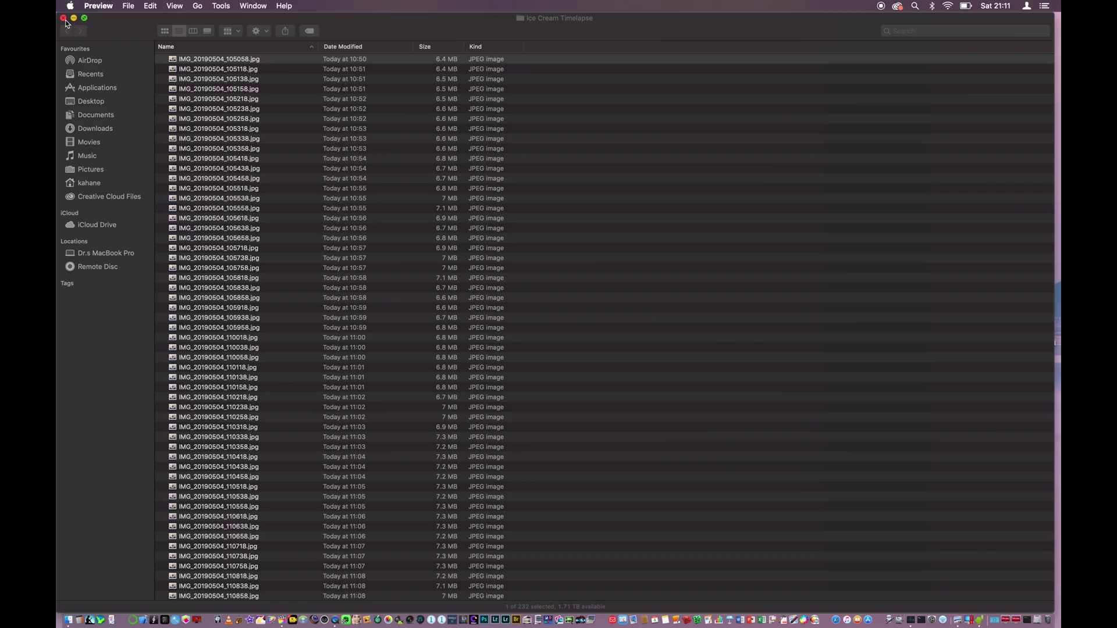
pyautogui.scroll(-1, 387, 376)
pyautogui.scroll(-5, 386, 375)
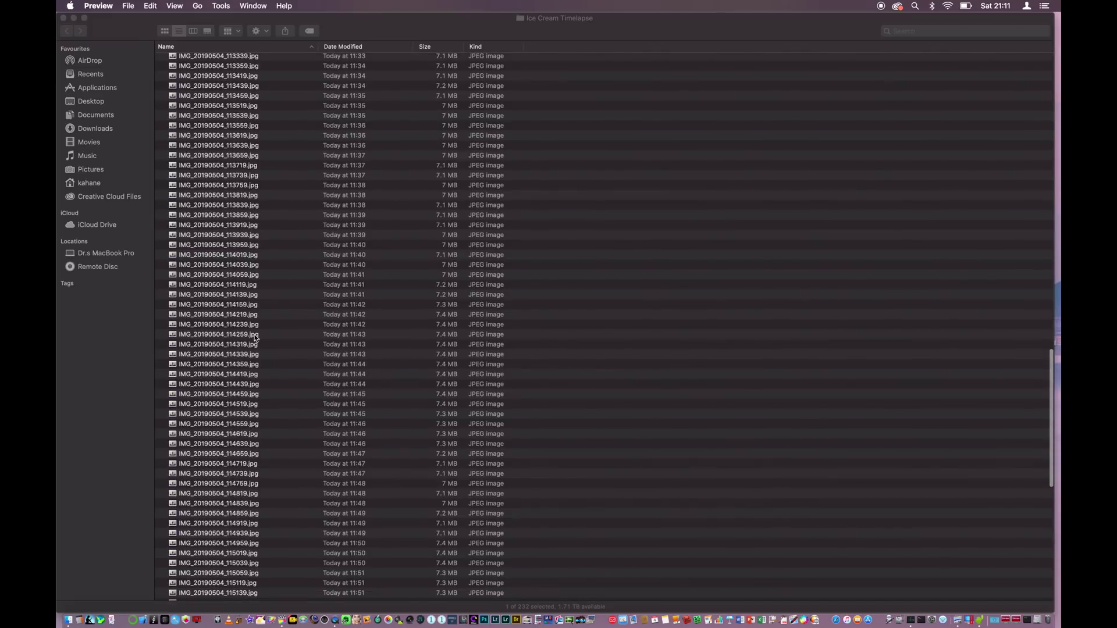
pyautogui.click(235, 328)
pyautogui.doubleClick(235, 325)
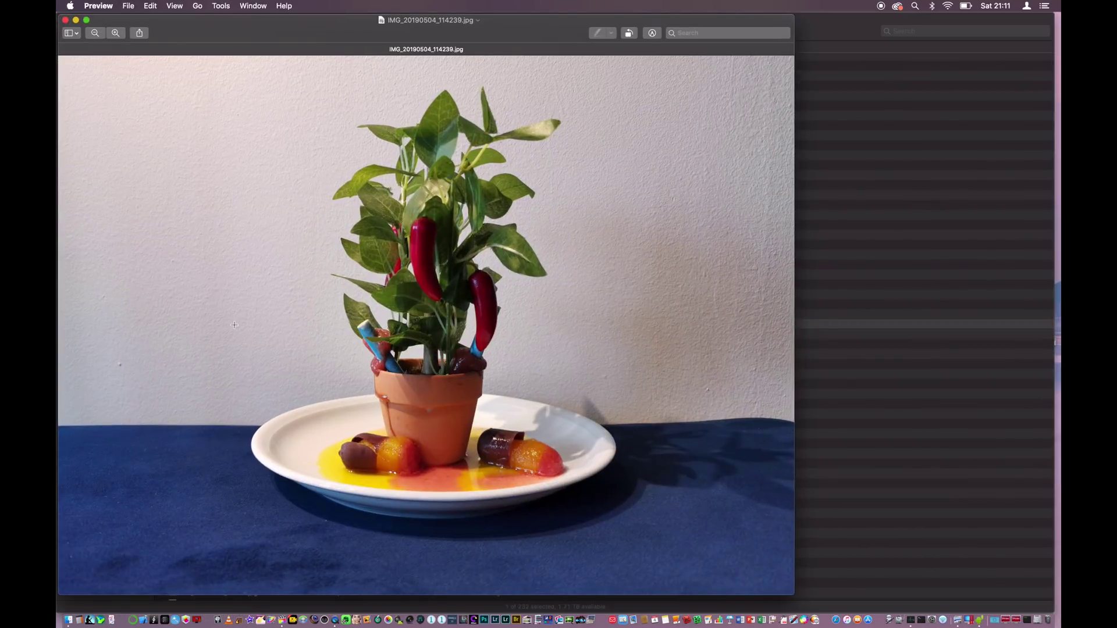
pyautogui.press('super+i')
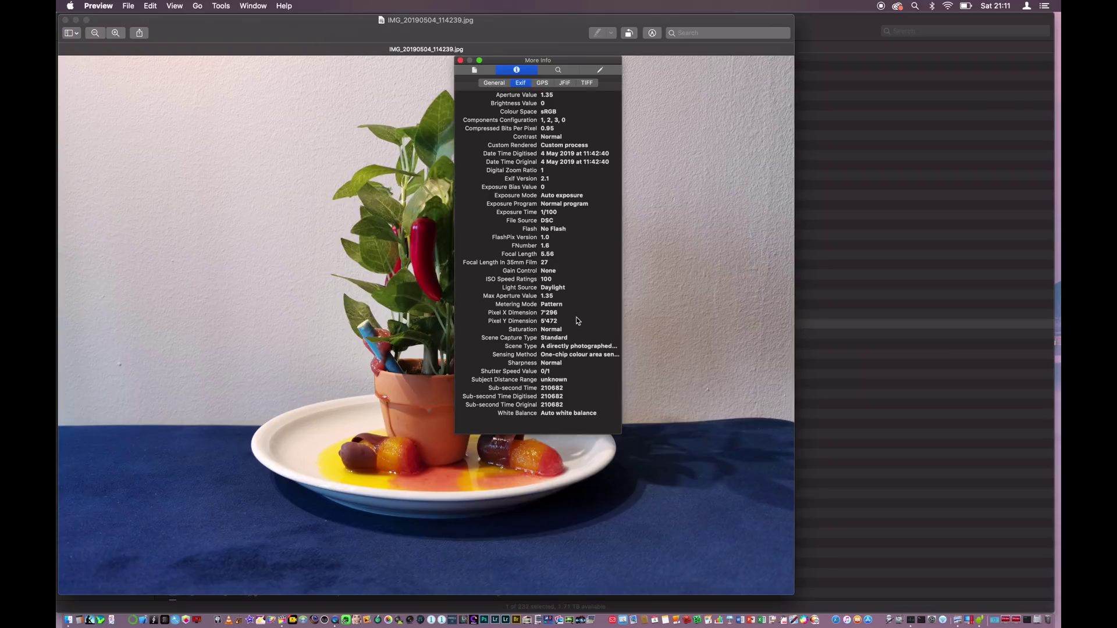
pyautogui.click(460, 60)
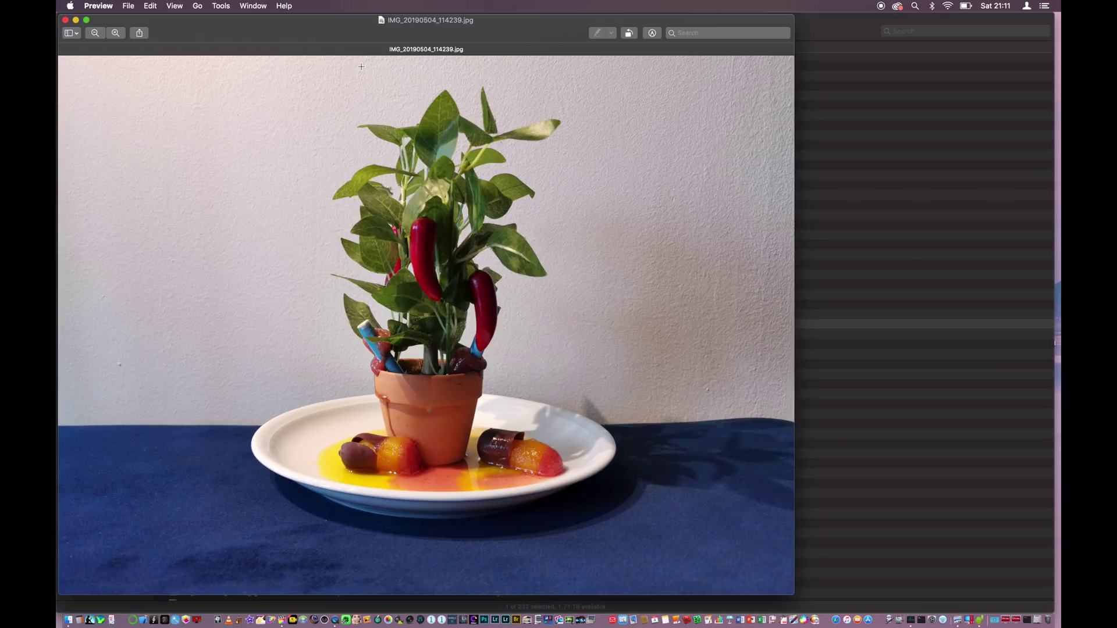
pyautogui.click(65, 20)
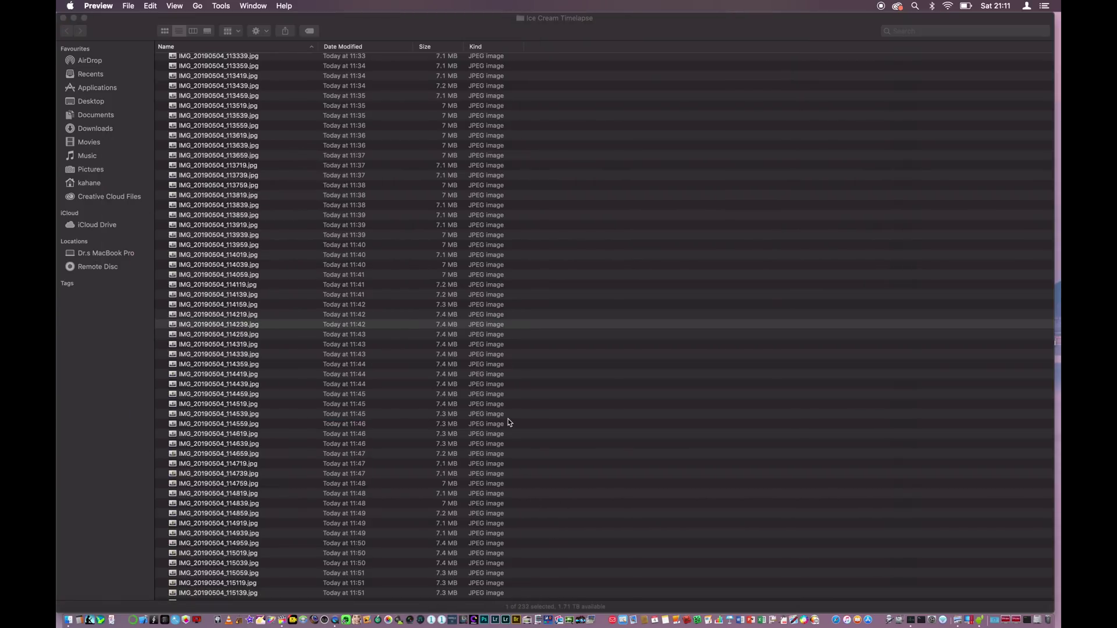
pyautogui.scroll(-7, 510, 422)
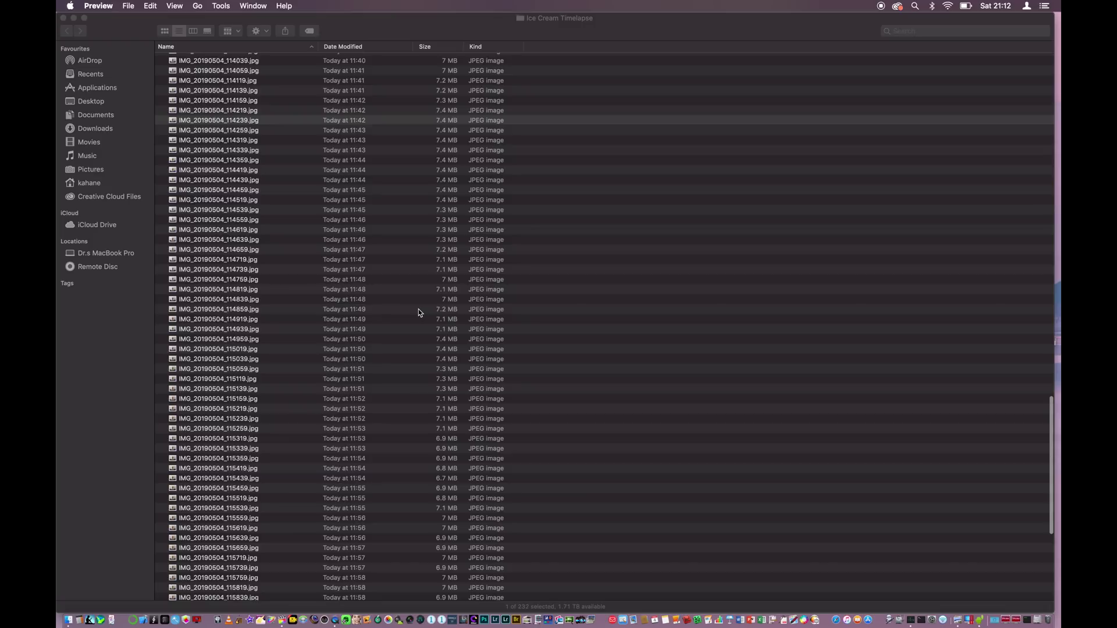
# - Select IMG_20190504_114239.jpg again and preview it in Quick Look
pyautogui.click(237, 121)
pyautogui.press('space')
pyautogui.press('space')
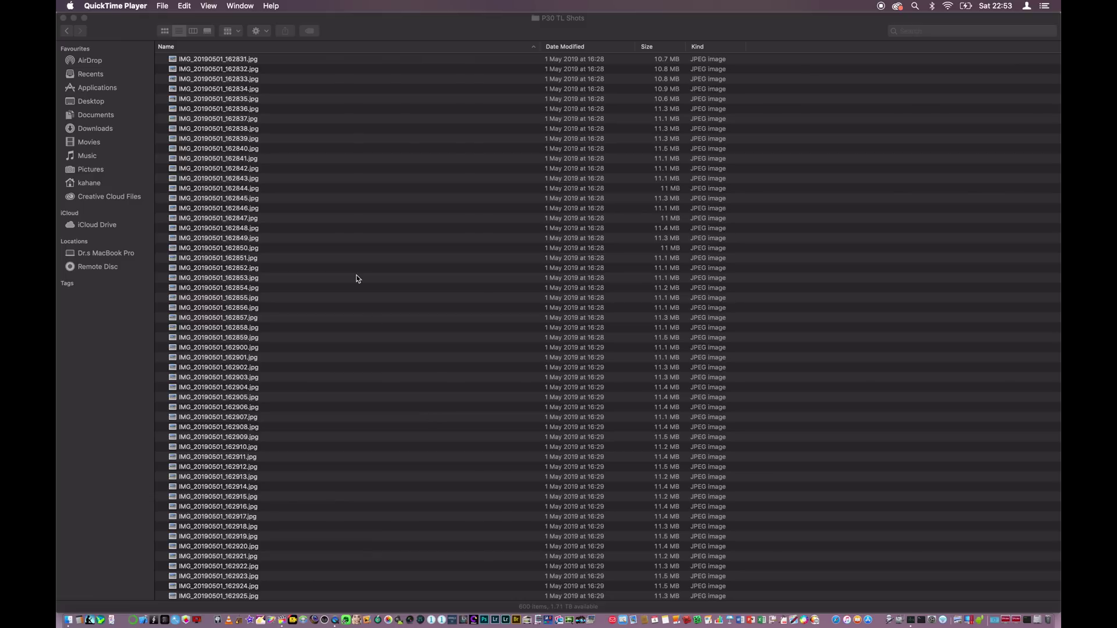
# - Quick Look the first frame, IMG_20190501_162831.jpg, and step through the following frames
pyautogui.click(251, 64)
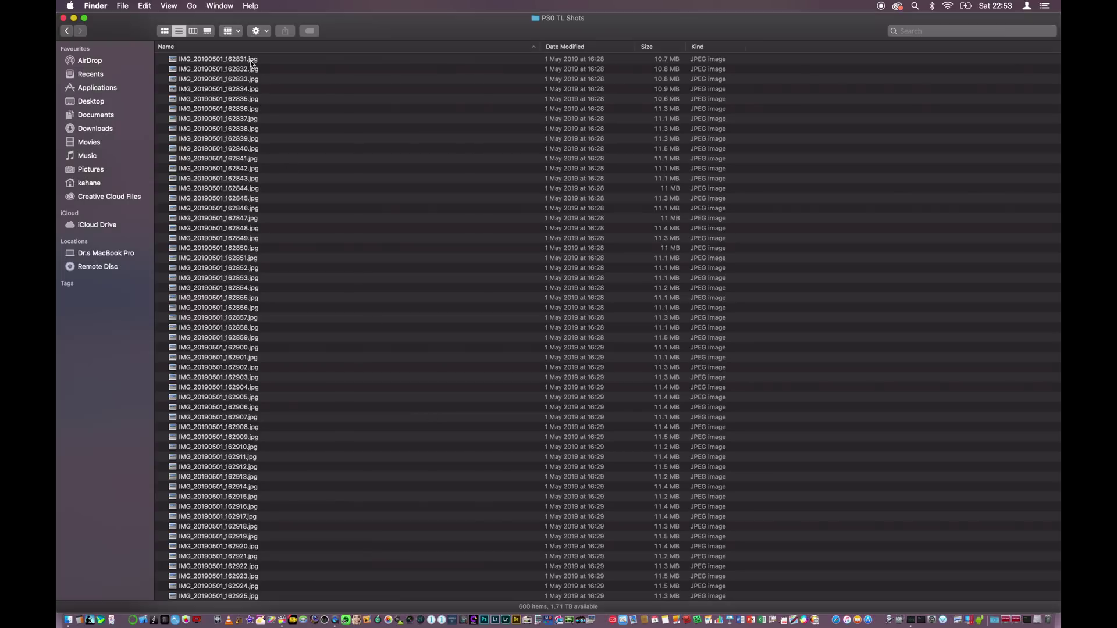
pyautogui.click(251, 61)
pyautogui.press('space')
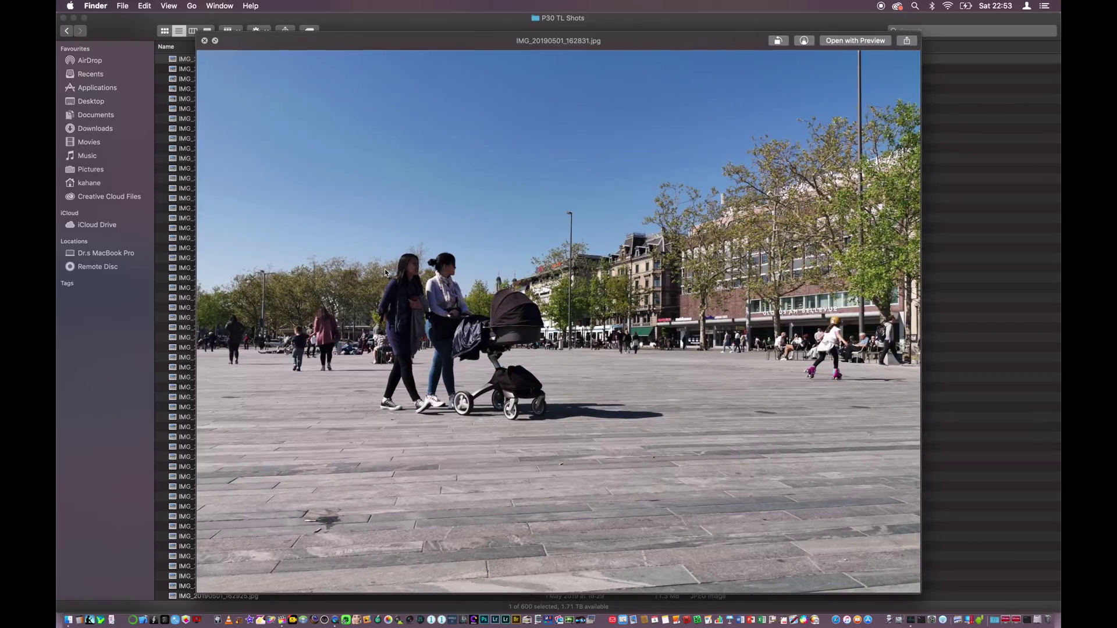
pyautogui.press('Down')
pyautogui.press('Down')
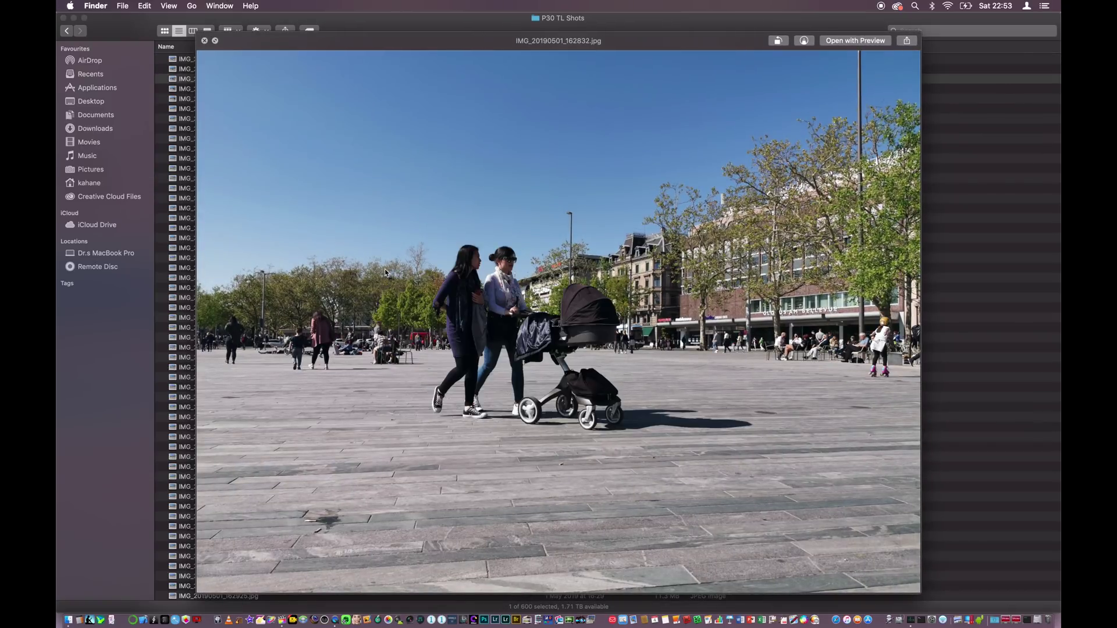
pyautogui.press('space')
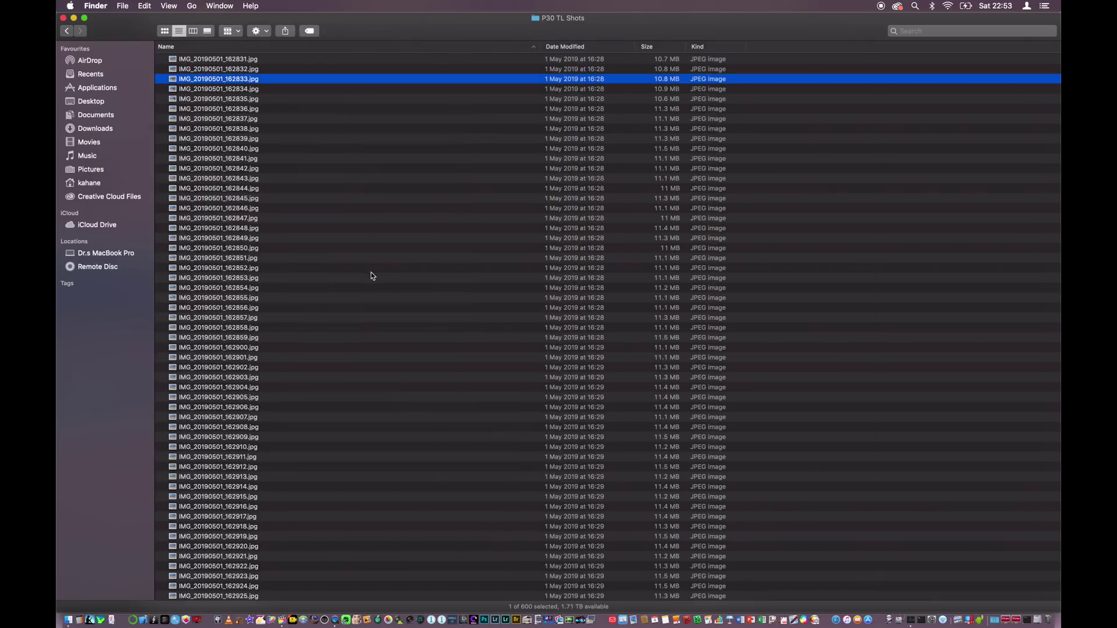
# - Open IMG_20190501_162836.jpg full size and review its enlarged Exif info panel, then close it
pyautogui.doubleClick(243, 111)
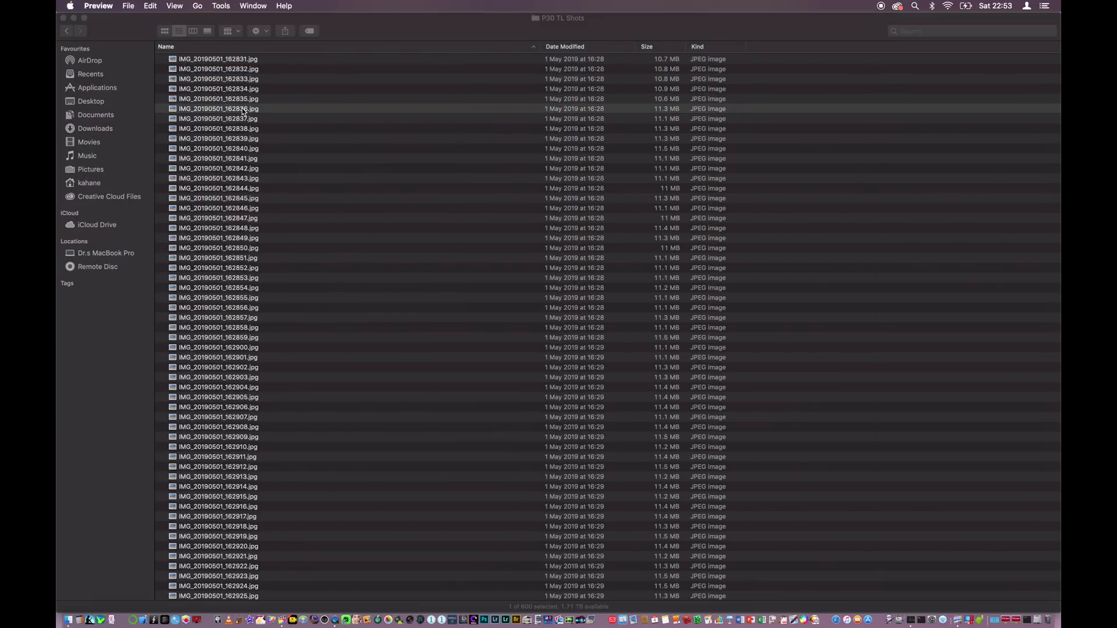
pyautogui.press('super+i')
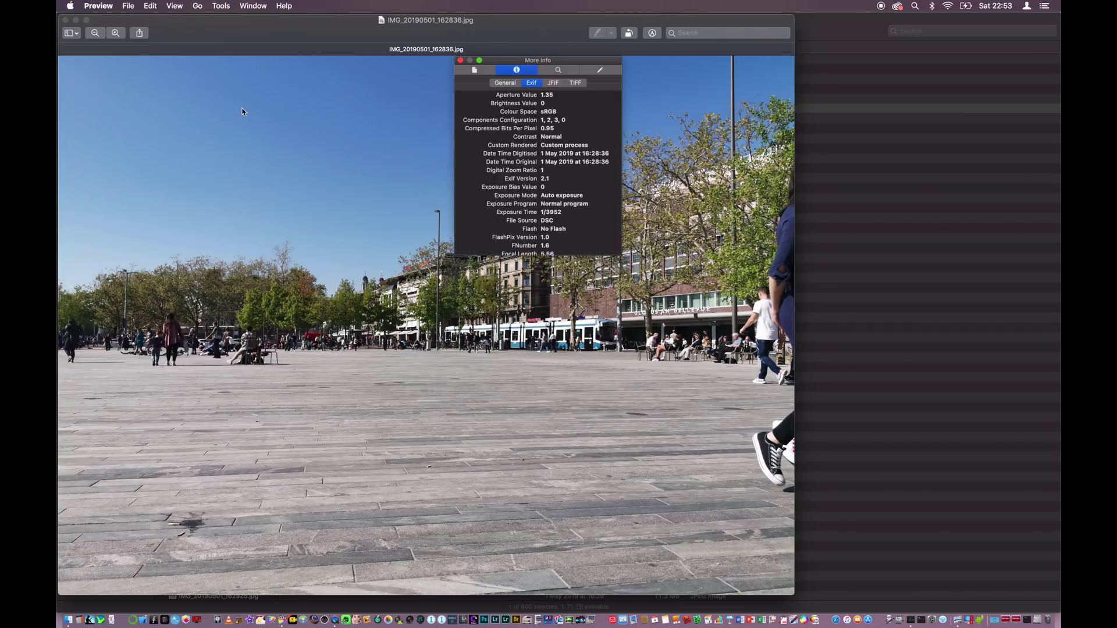
pyautogui.moveTo(576, 256); pyautogui.dragTo(592, 400)
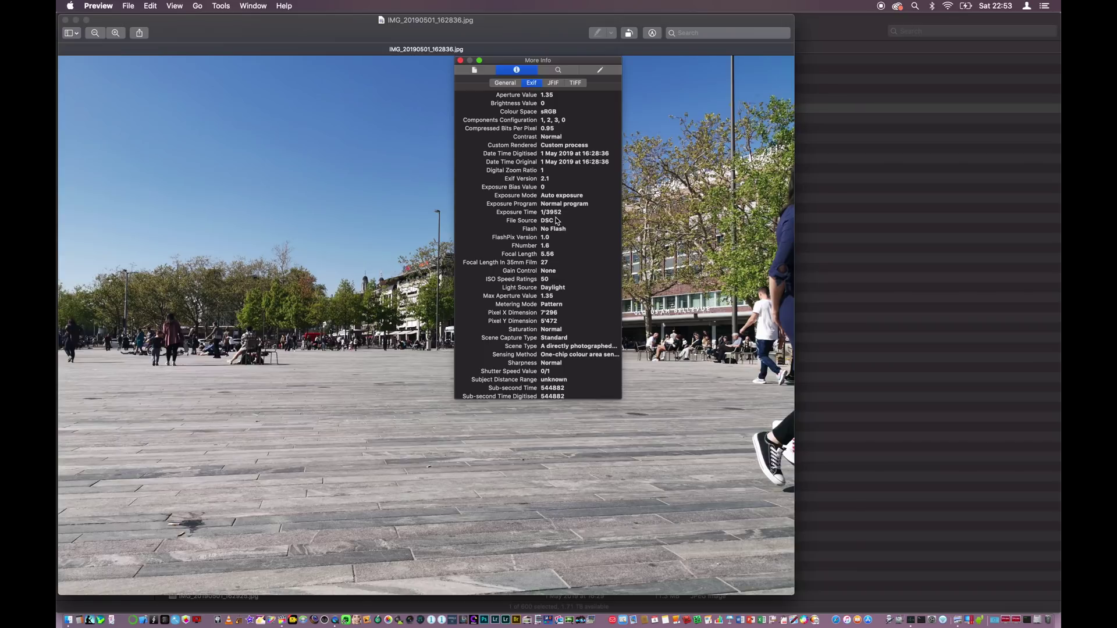
pyautogui.click(459, 61)
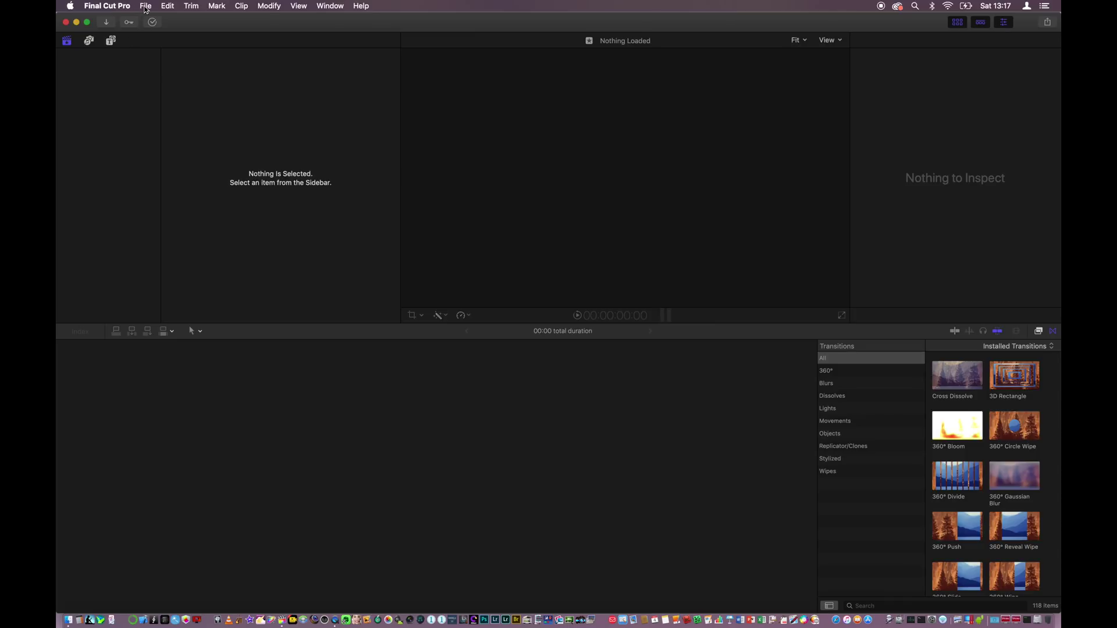
# - Create and save a new library named Timelapse
pyautogui.click(145, 10)
pyautogui.moveTo(168, 19)
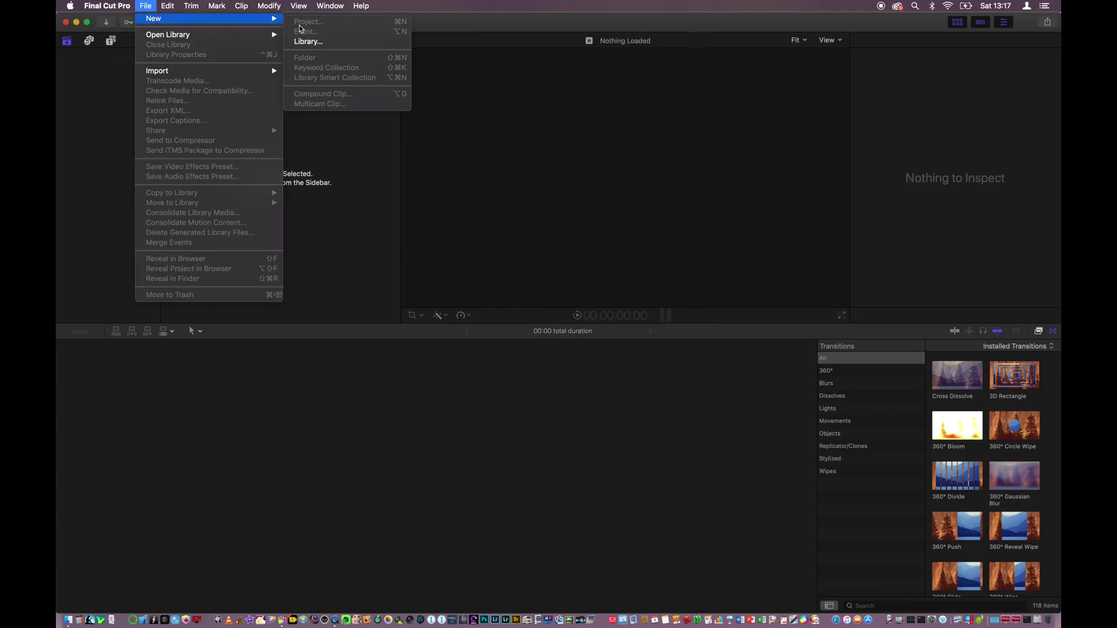
pyautogui.click(320, 43)
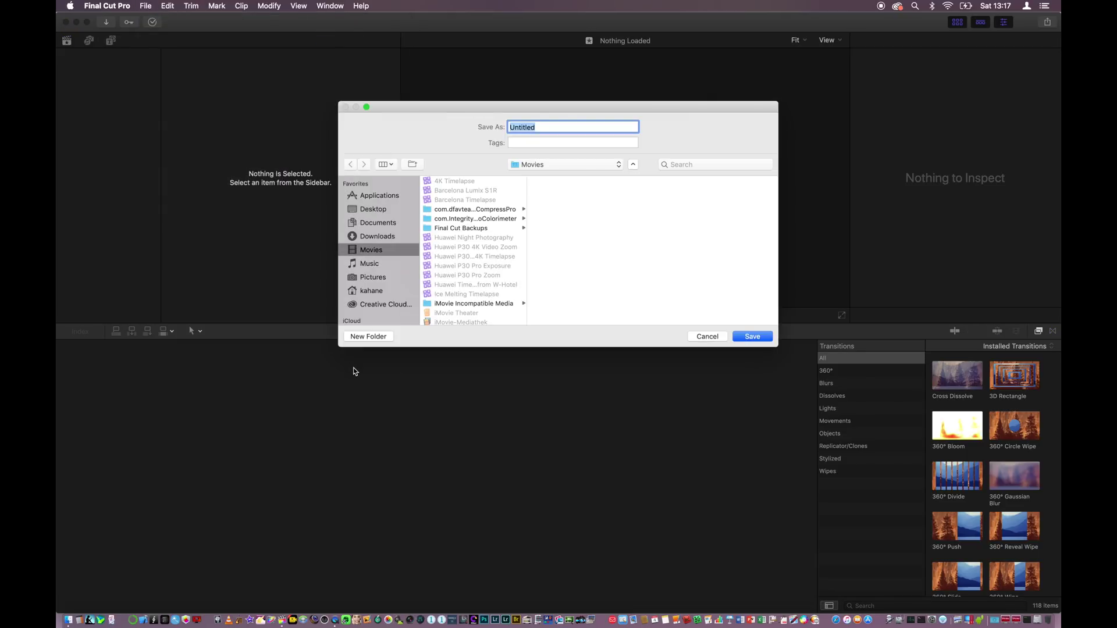
pyautogui.write('Timelapse')
pyautogui.click(760, 338)
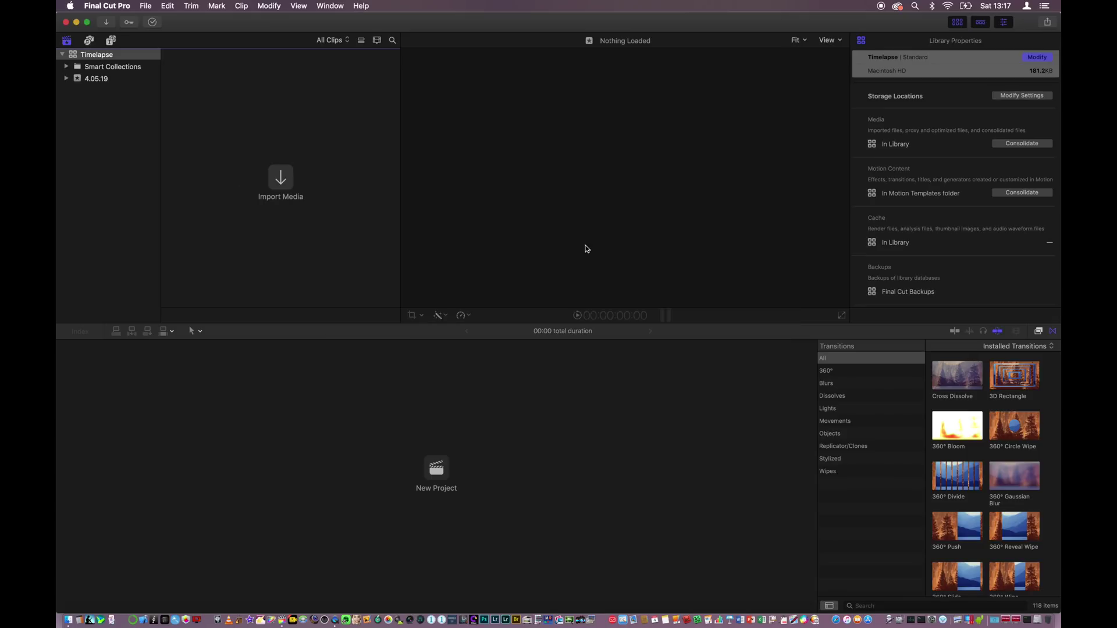
# - Add a new event named Frames to the library
pyautogui.click(146, 6)
pyautogui.moveTo(233, 20)
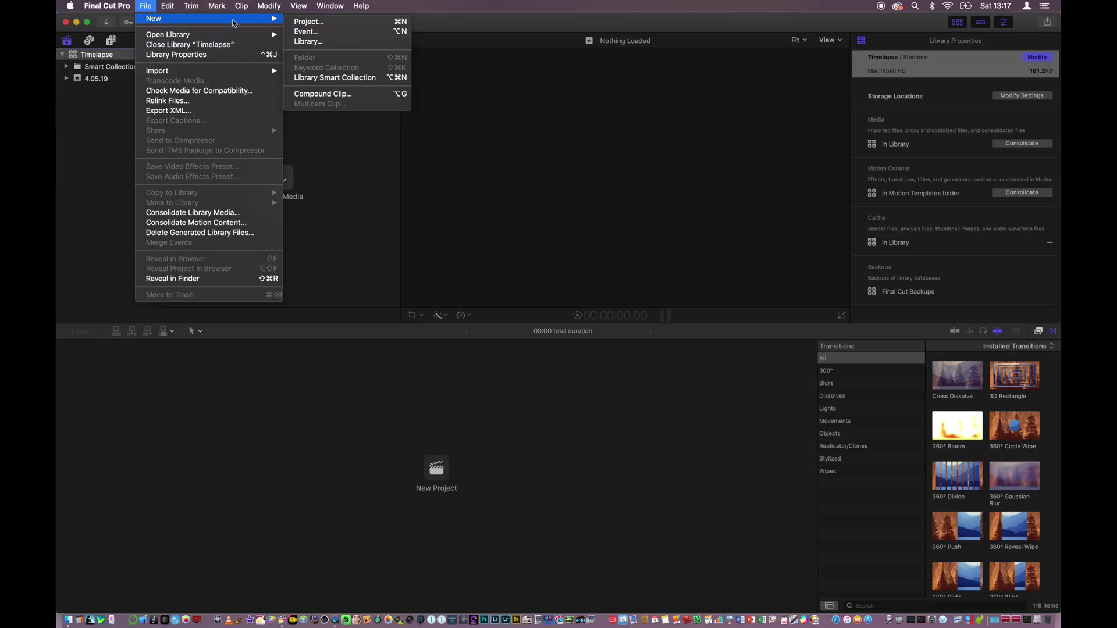
pyautogui.click(308, 31)
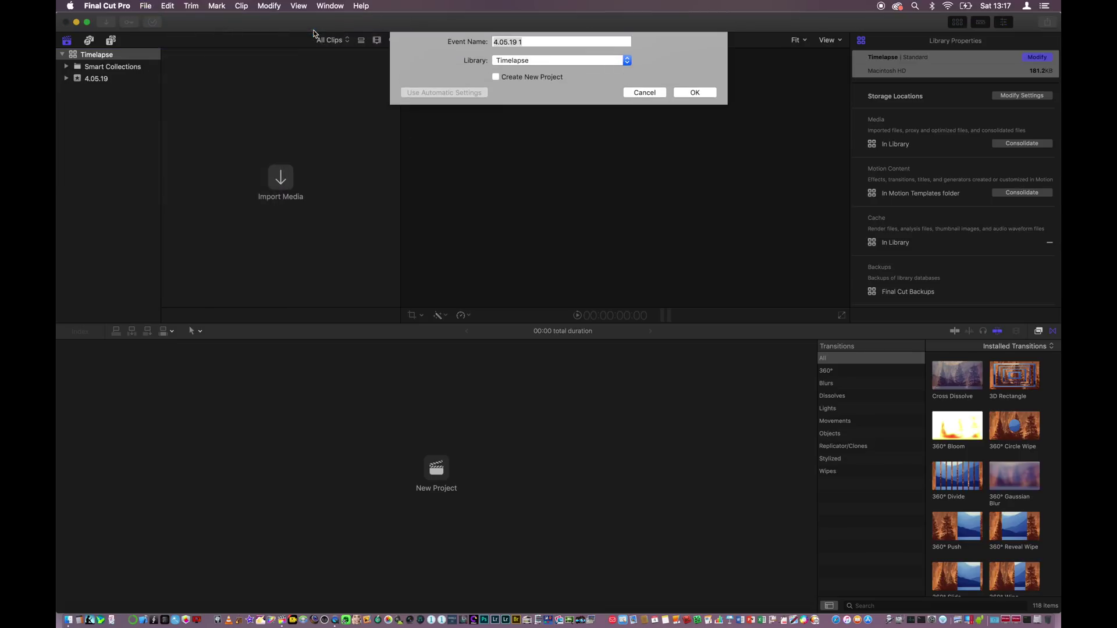
pyautogui.write('Frame')
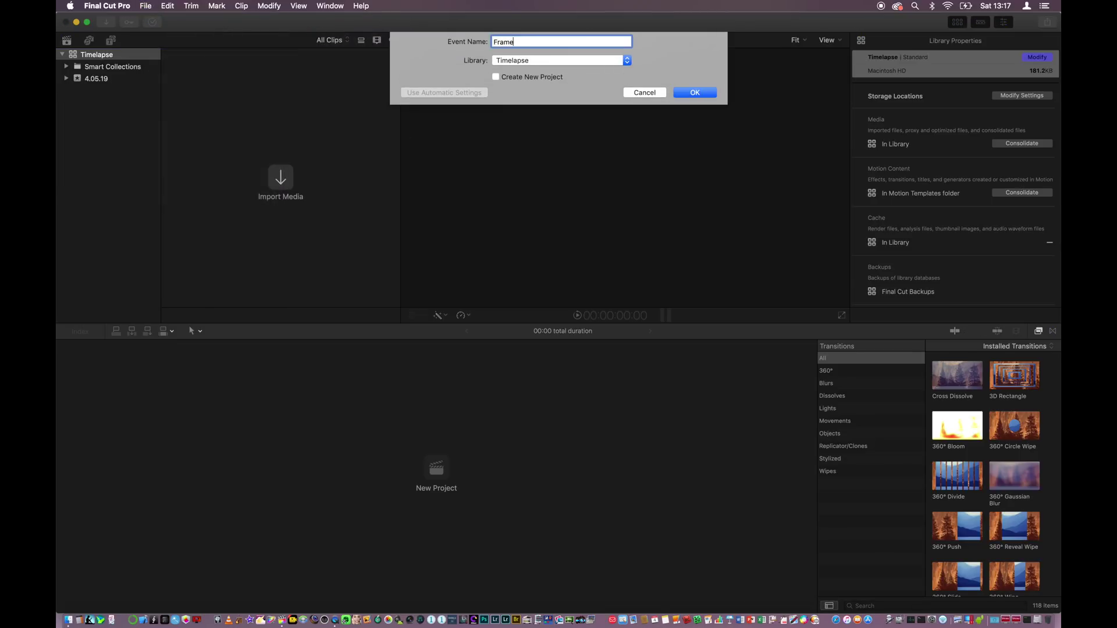
pyautogui.write('s')
pyautogui.press('Return')
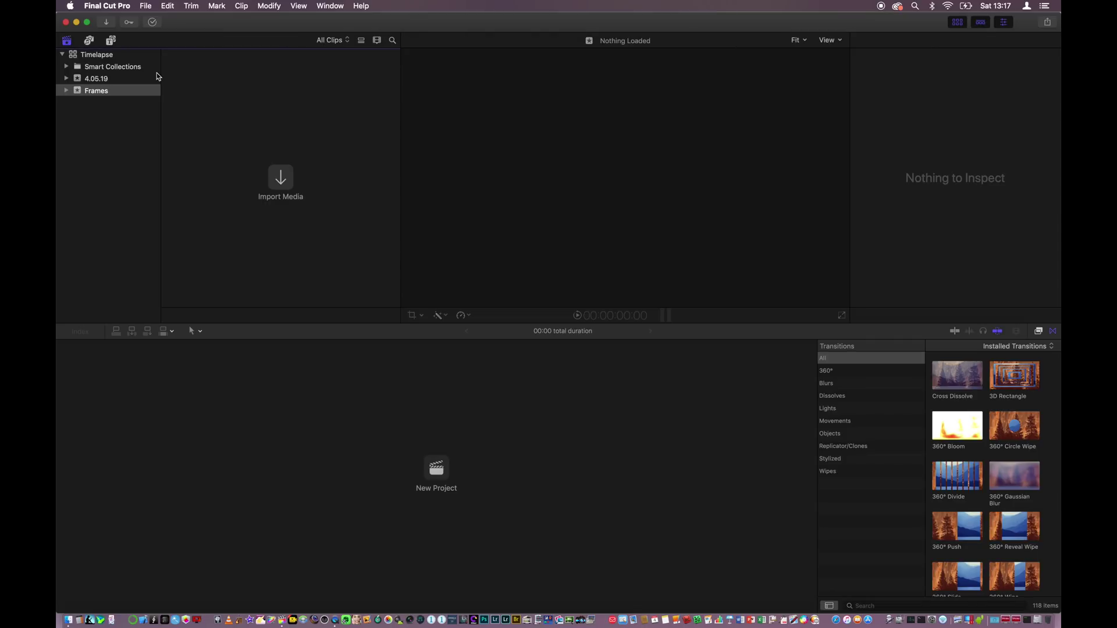
# - Import all 600 JPEGs from the P30 TL Shots folder on Macintosh HD
pyautogui.click(286, 184)
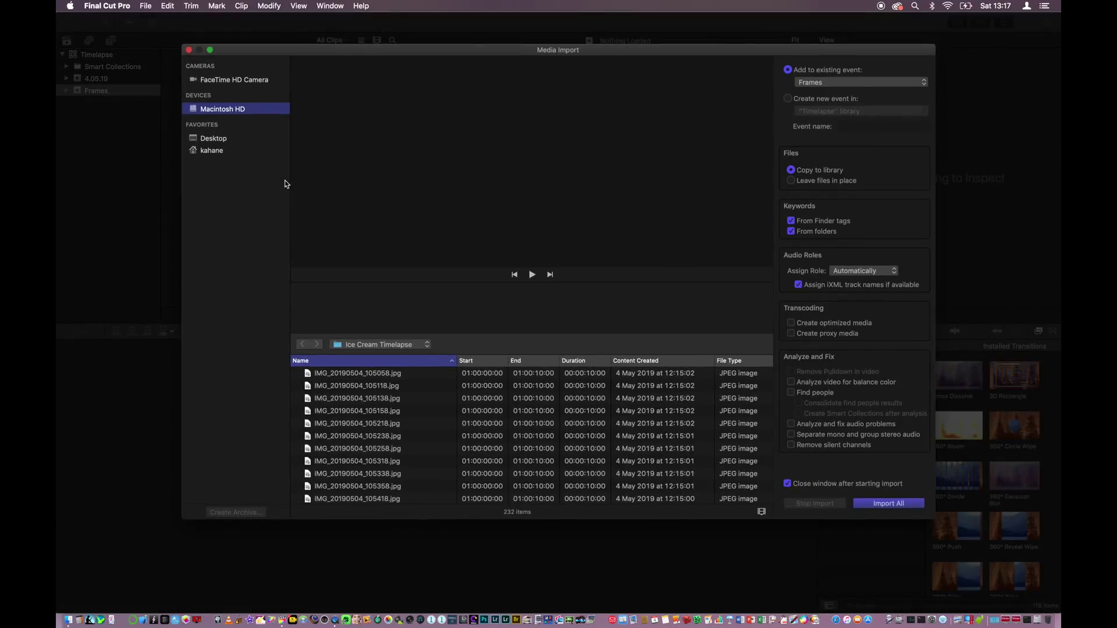
pyautogui.click(427, 345)
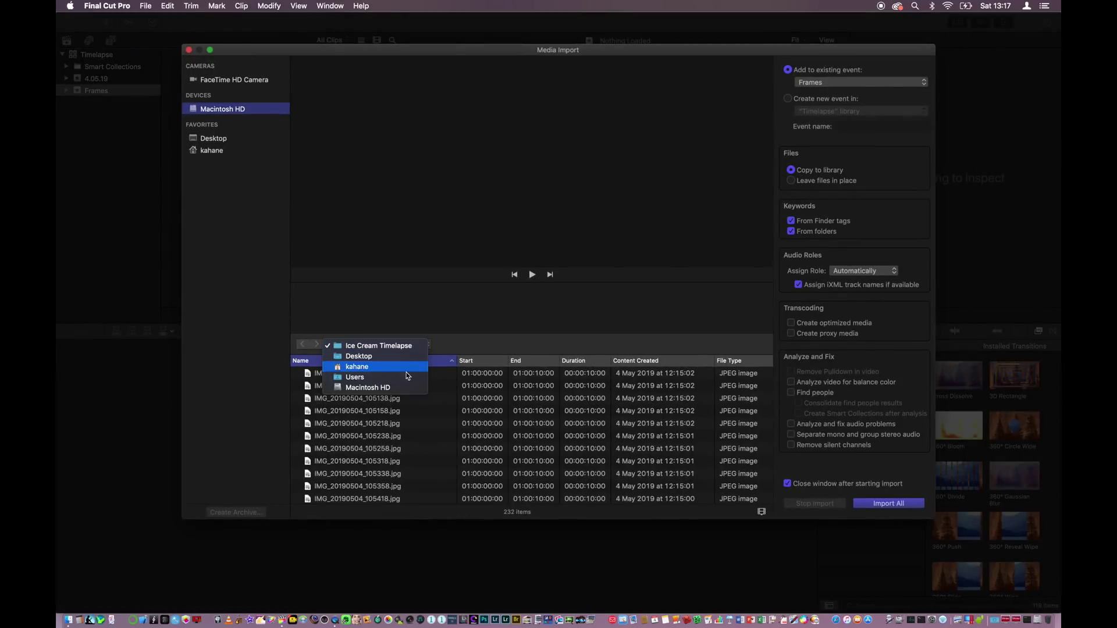
pyautogui.click(400, 389)
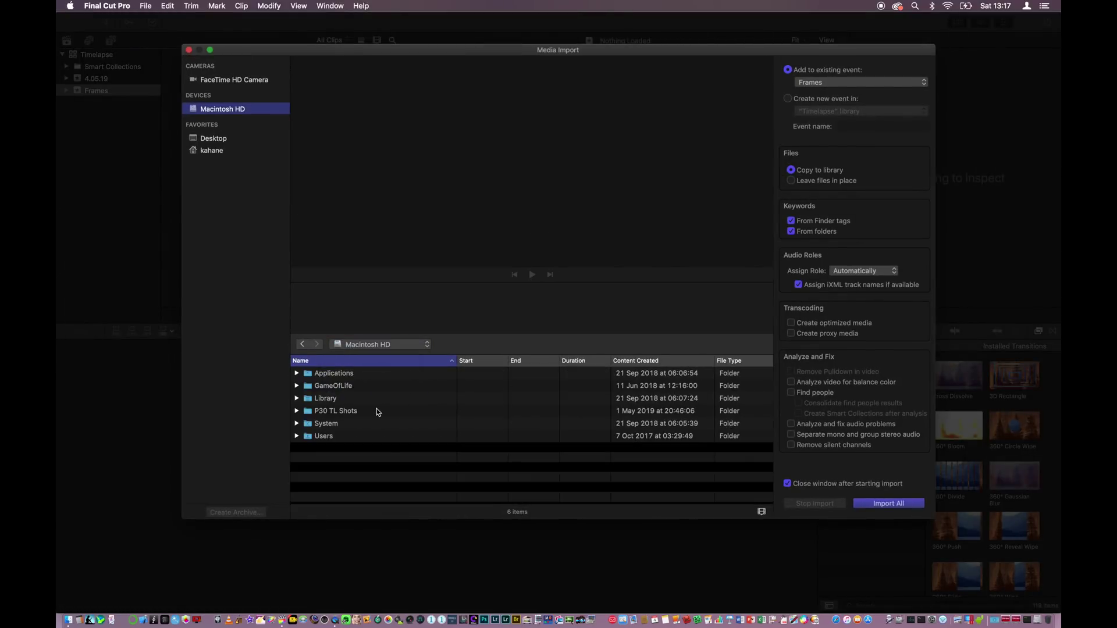
pyautogui.doubleClick(349, 412)
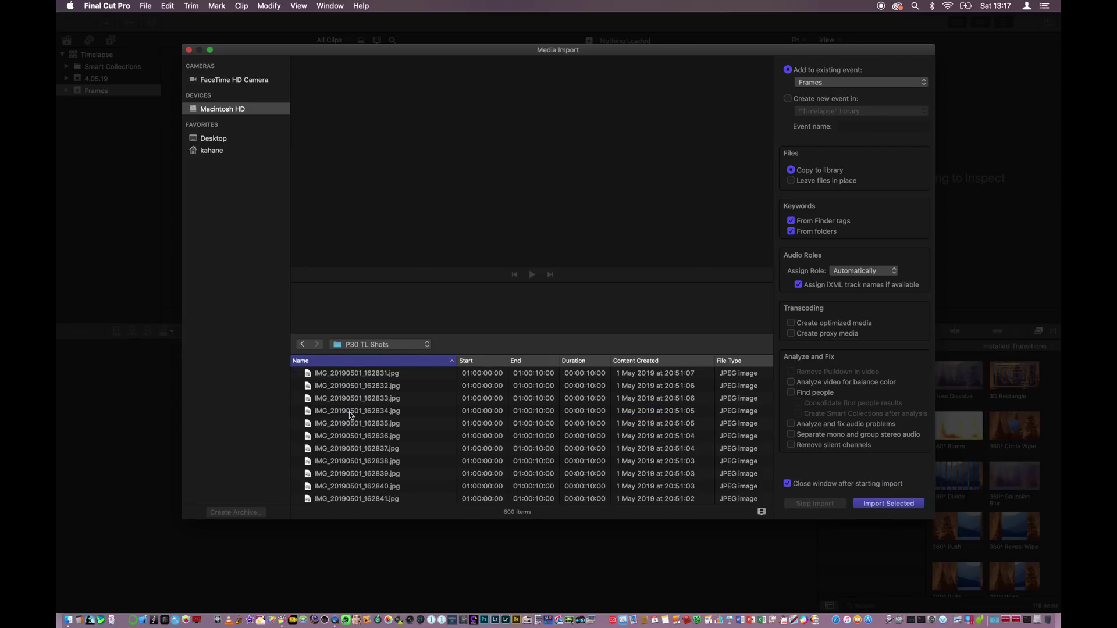
pyautogui.press('super+a')
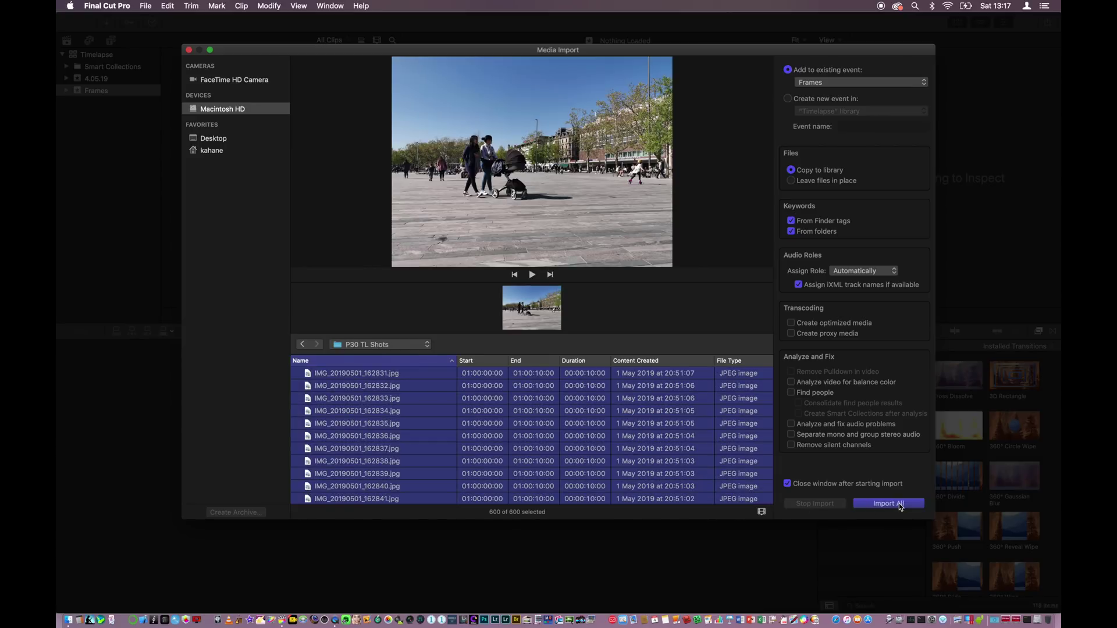
pyautogui.click(899, 504)
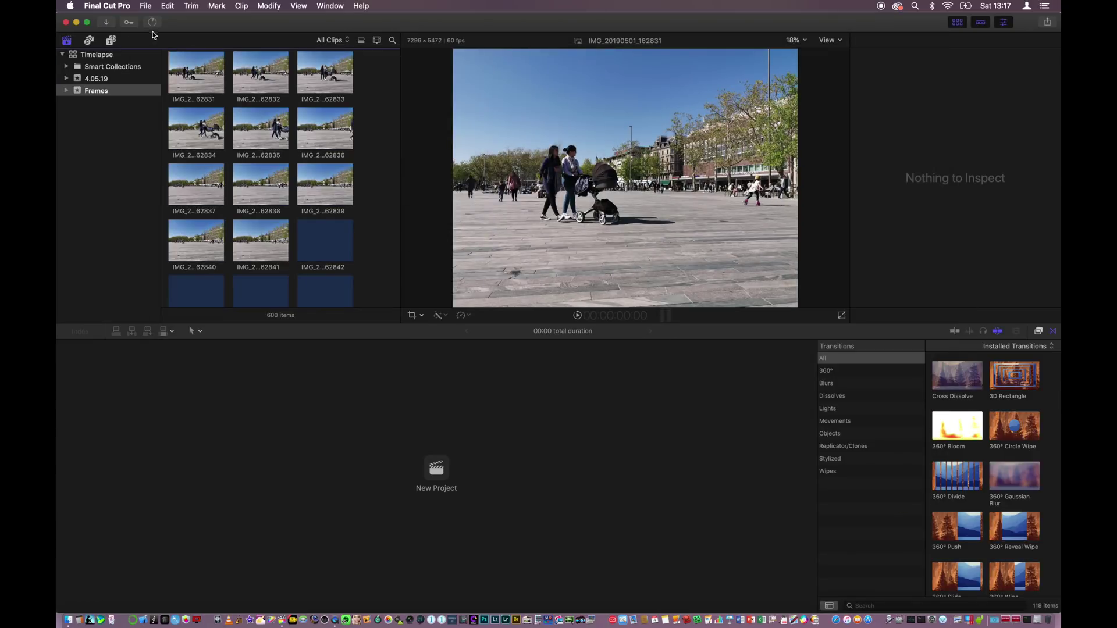
# - Confirm in Background Tasks that the 600-frame import finished, then begin a new project
pyautogui.click(152, 22)
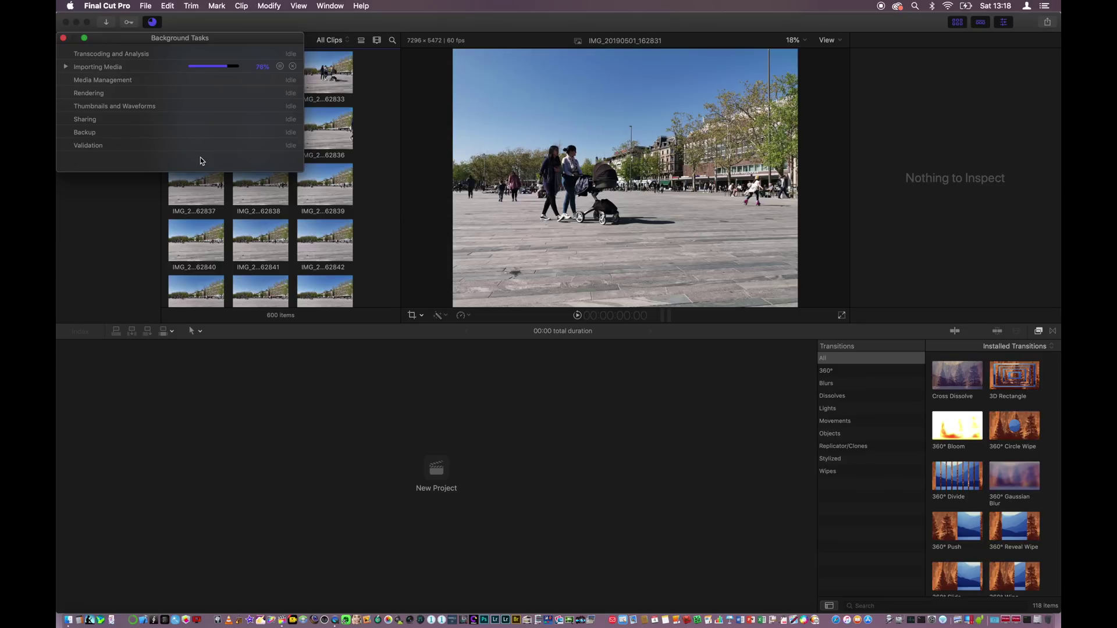
pyautogui.click(63, 38)
pyautogui.click(437, 469)
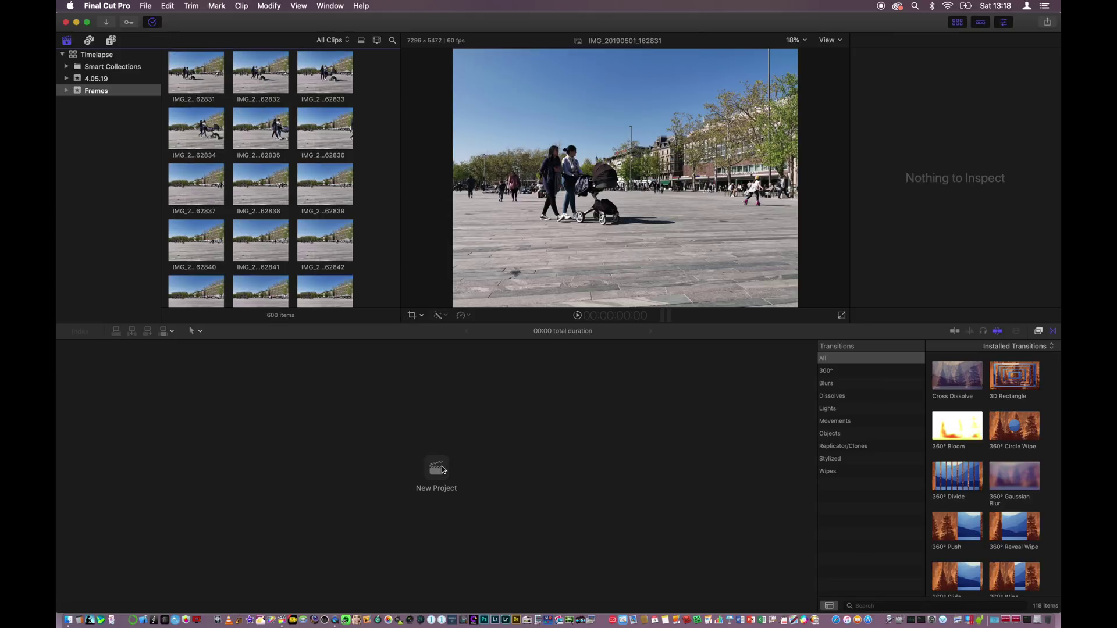
# - Create a project named Timelapse 4K with 4K video format and 30p frame rate
pyautogui.write('Tim')
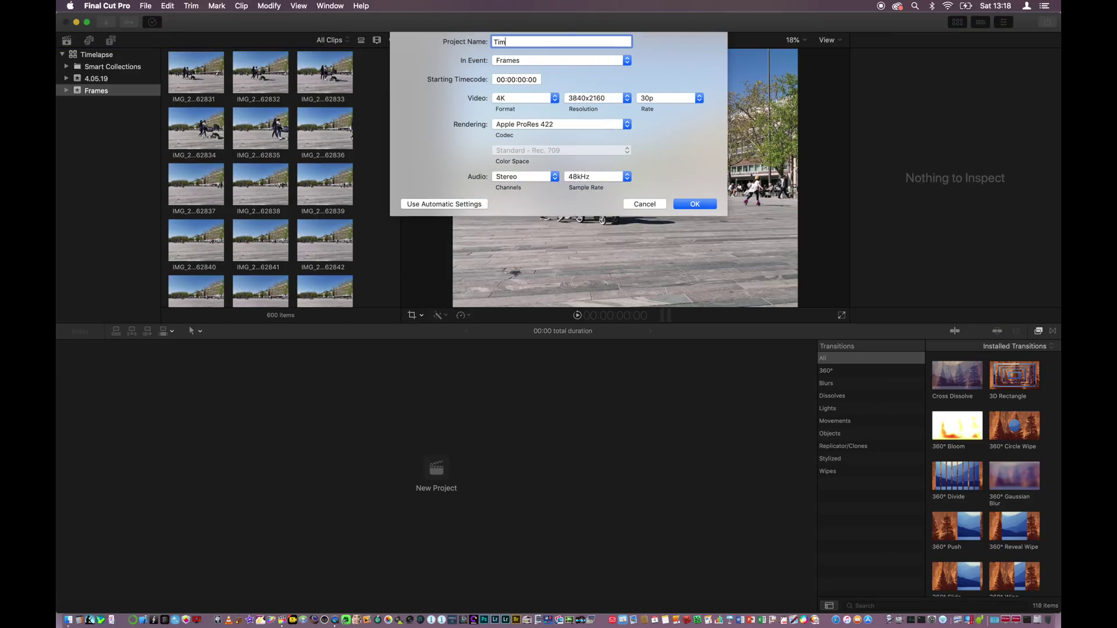
pyautogui.write('elapse 4K')
pyautogui.click(555, 98)
pyautogui.click(555, 97)
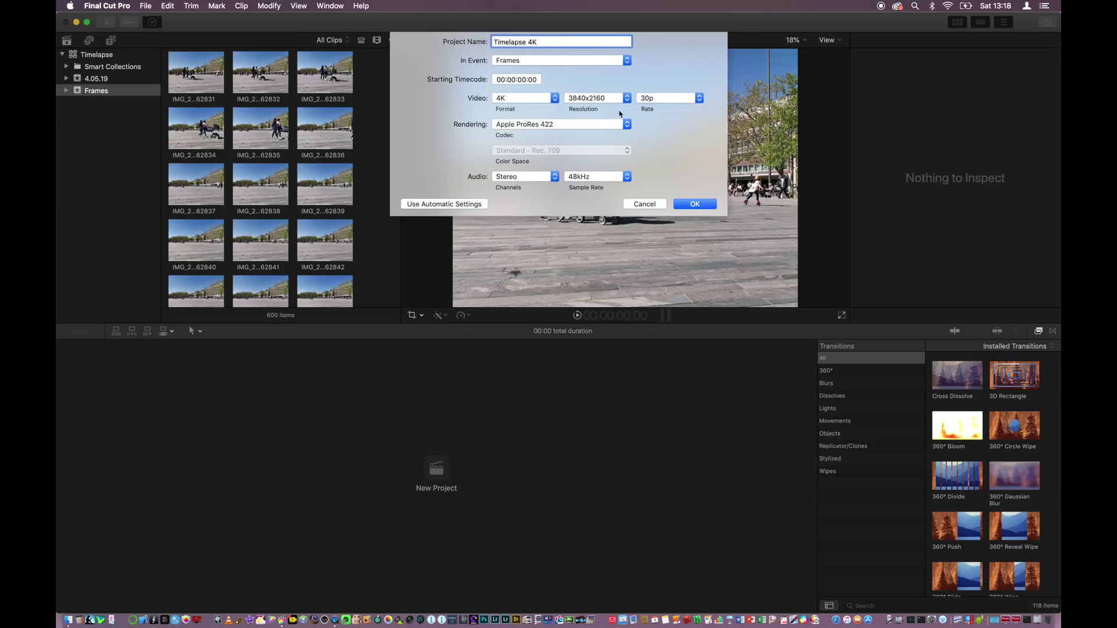
pyautogui.click(695, 101)
pyautogui.click(670, 103)
pyautogui.click(696, 205)
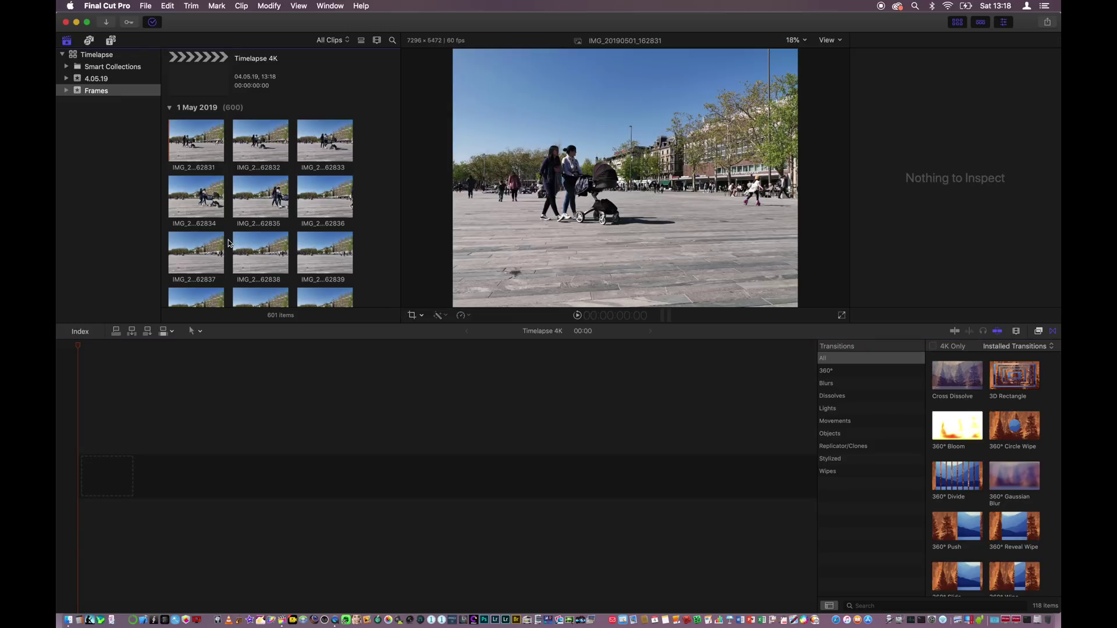
# - Drop all 600 photos from the Frames event into the Timelapse 4K storyline
pyautogui.press('super+a')
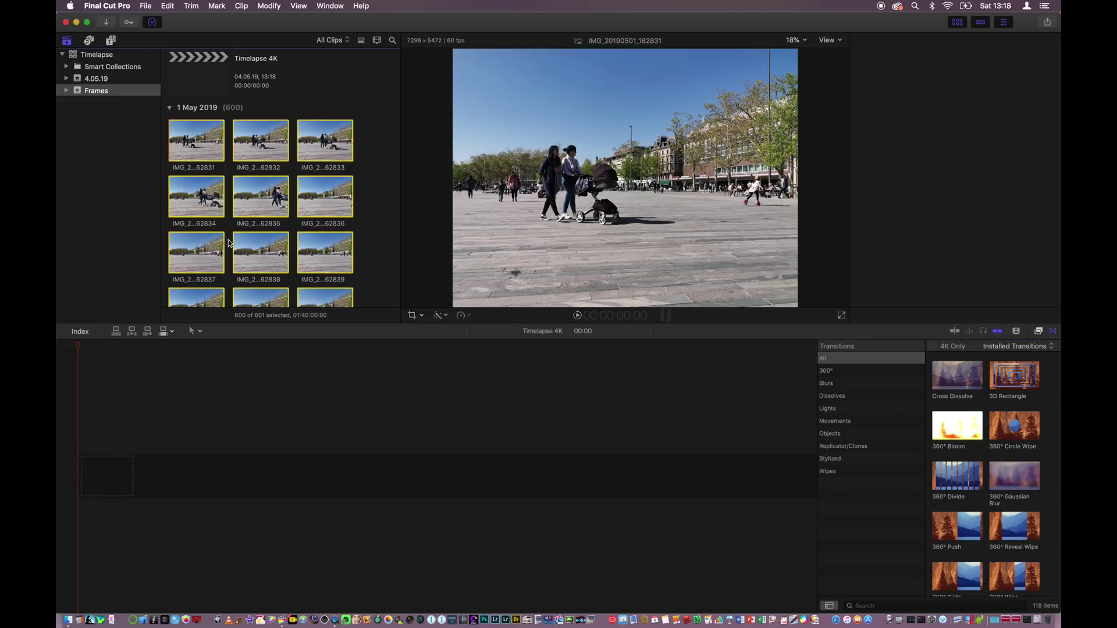
pyautogui.moveTo(193, 247); pyautogui.dragTo(163, 410)
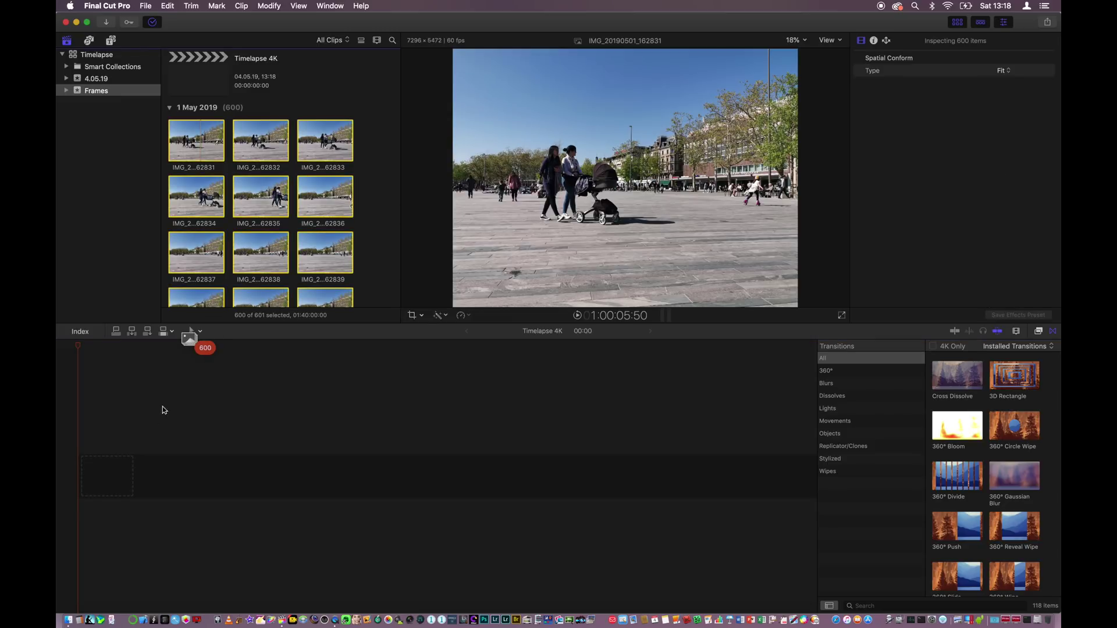
pyautogui.moveTo(129, 443); pyautogui.dragTo(115, 470)
pyautogui.moveTo(114, 467); pyautogui.dragTo(82, 479)
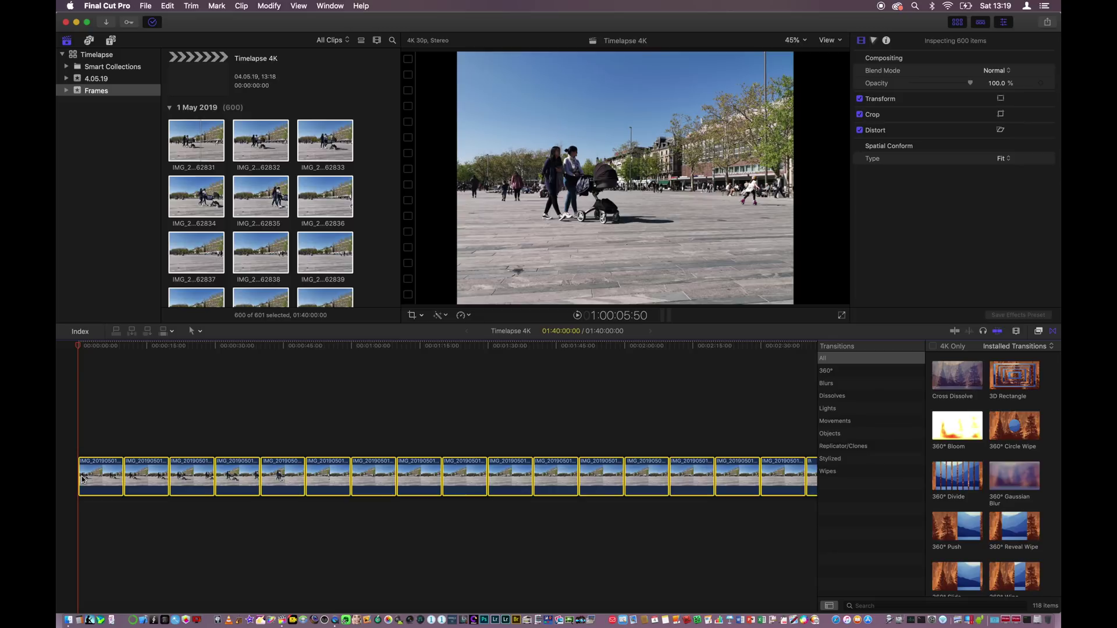
# - Set every clip's duration to 1 frame, shortening the sequence to 20:00
pyautogui.hotkey('ctrl', 'd')
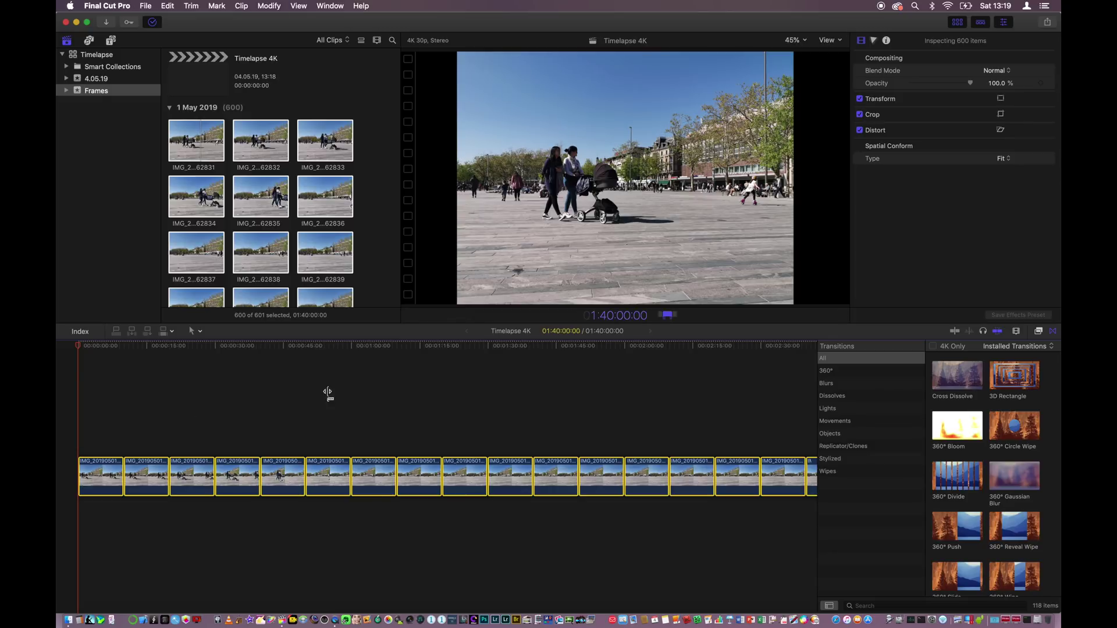
pyautogui.write('1')
pyautogui.press('Return')
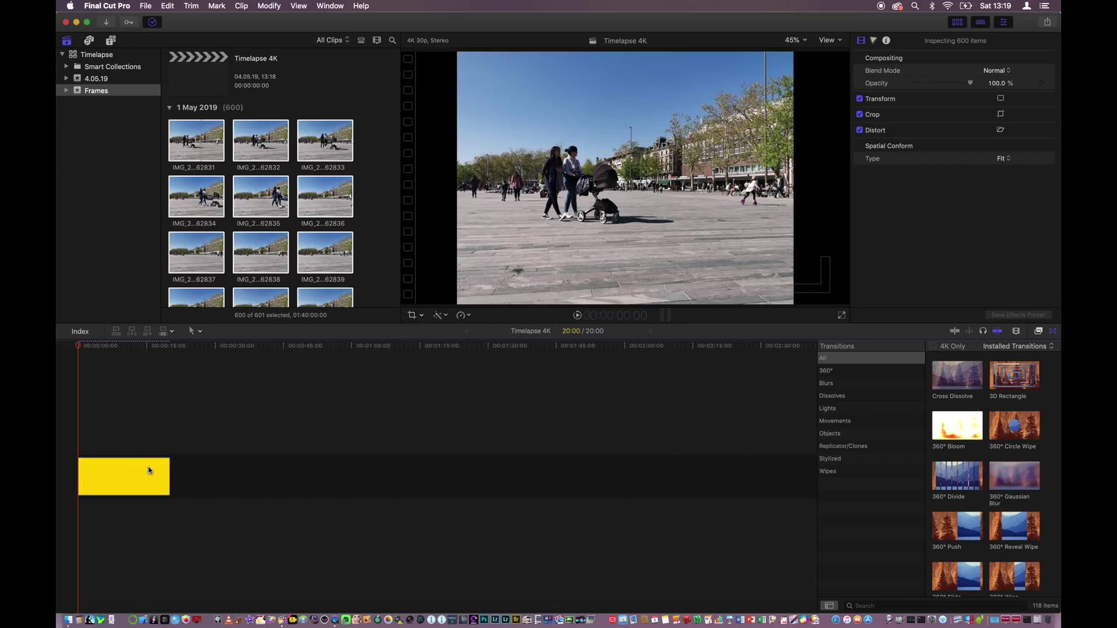
# - Combine the timeline clips into the Timelapse 4K Clip compound clip and preview a later frame
pyautogui.rightClick(149, 470)
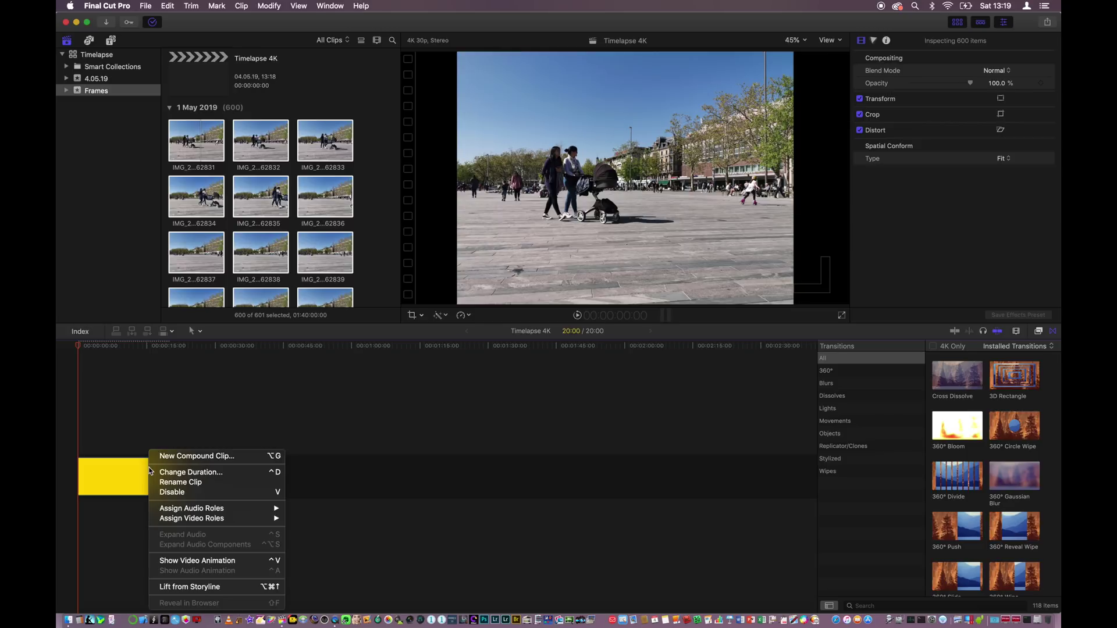
pyautogui.click(178, 457)
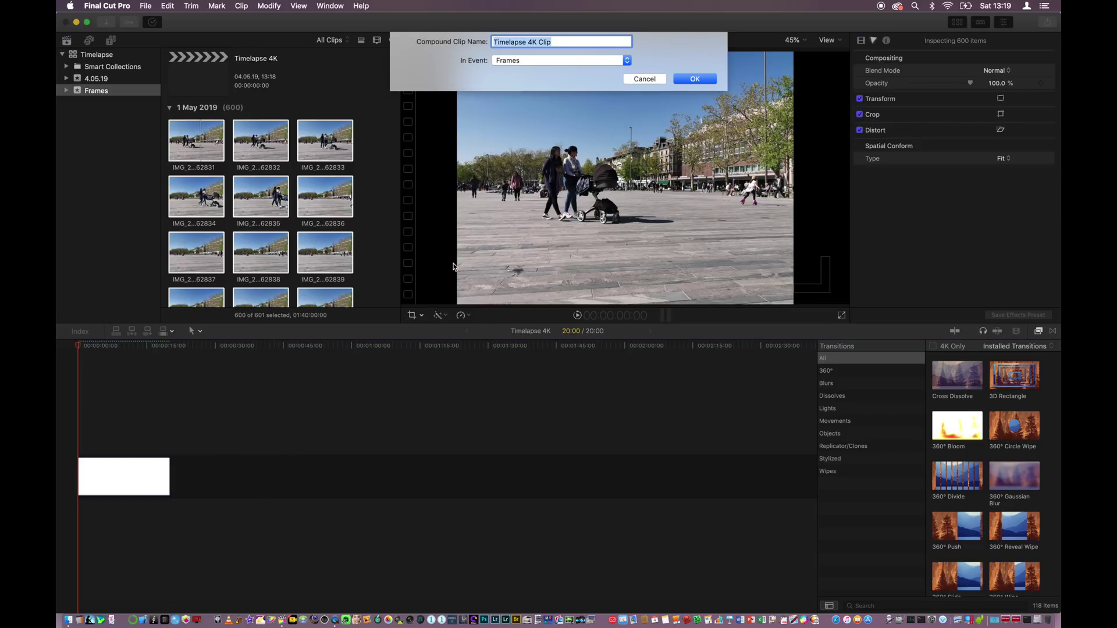
pyautogui.click(698, 82)
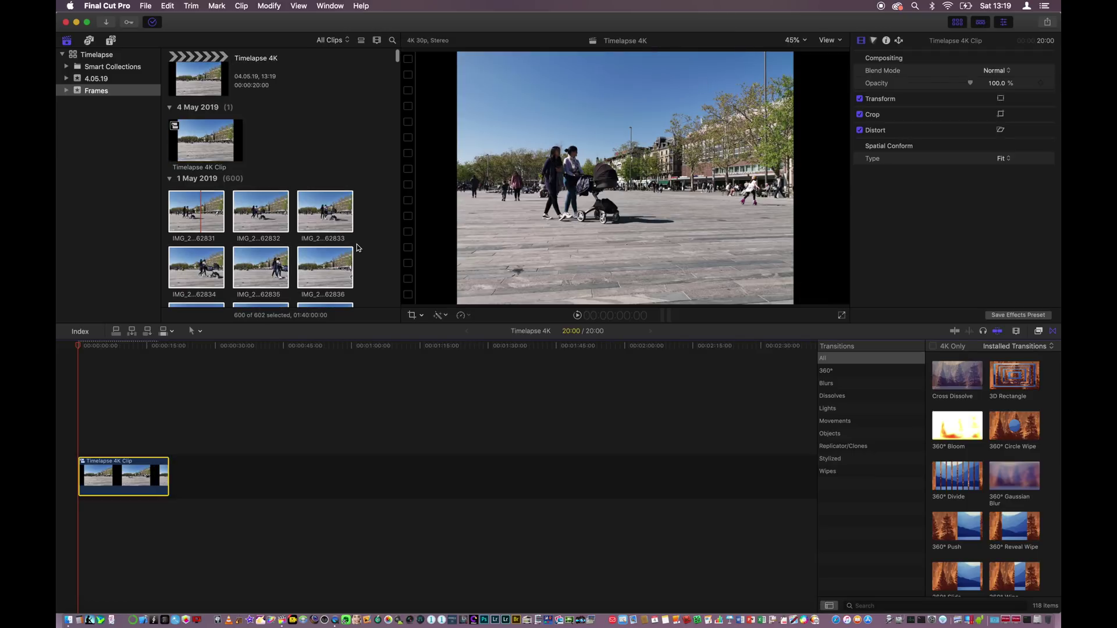
pyautogui.click(140, 405)
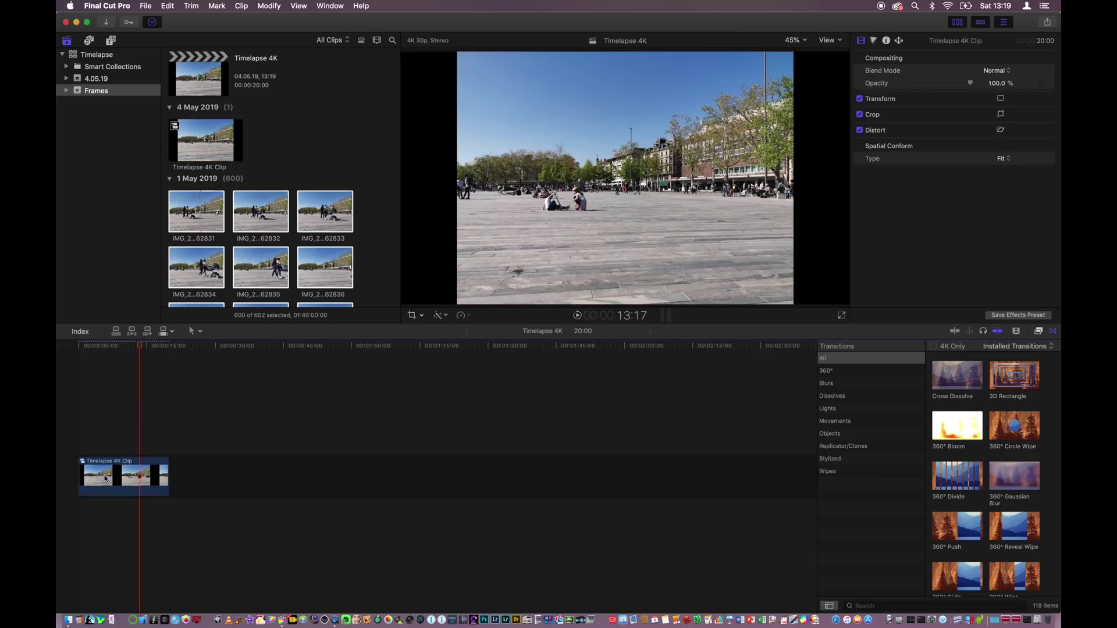
# - Start a movie export, clearing the boilerplate description and replacing the Frames tag with Timelapse Zurich
pyautogui.click(146, 6)
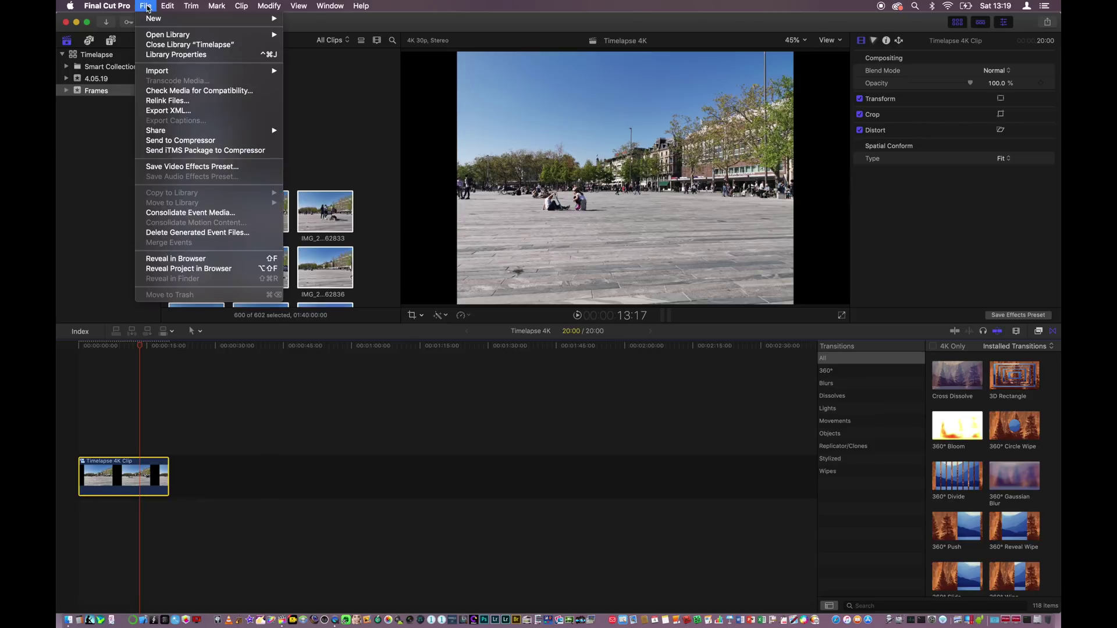
pyautogui.moveTo(193, 131)
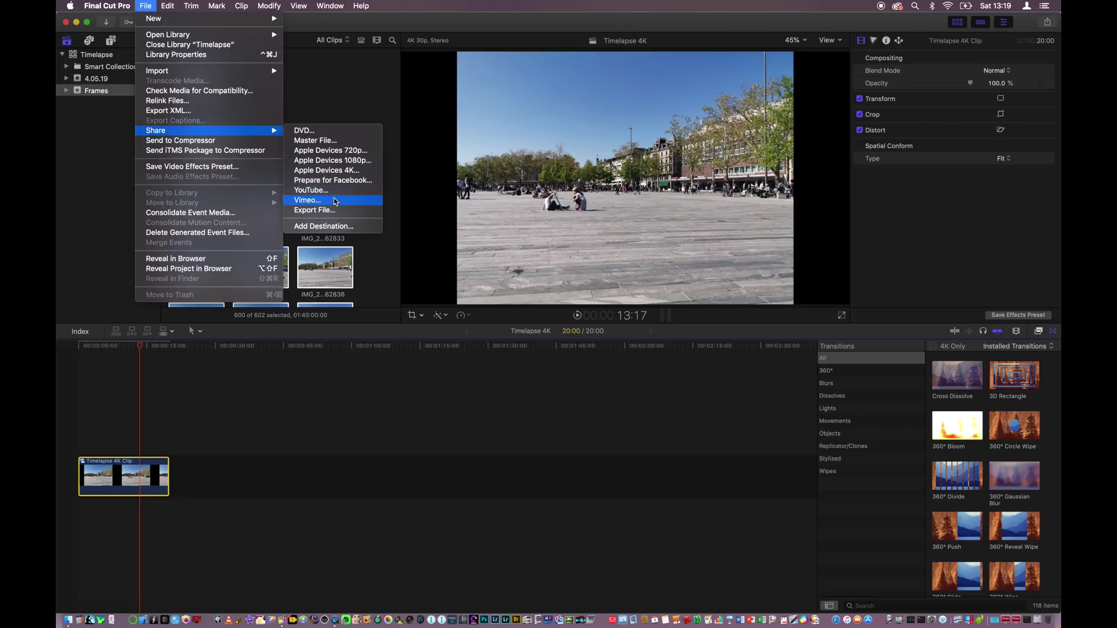
pyautogui.click(340, 213)
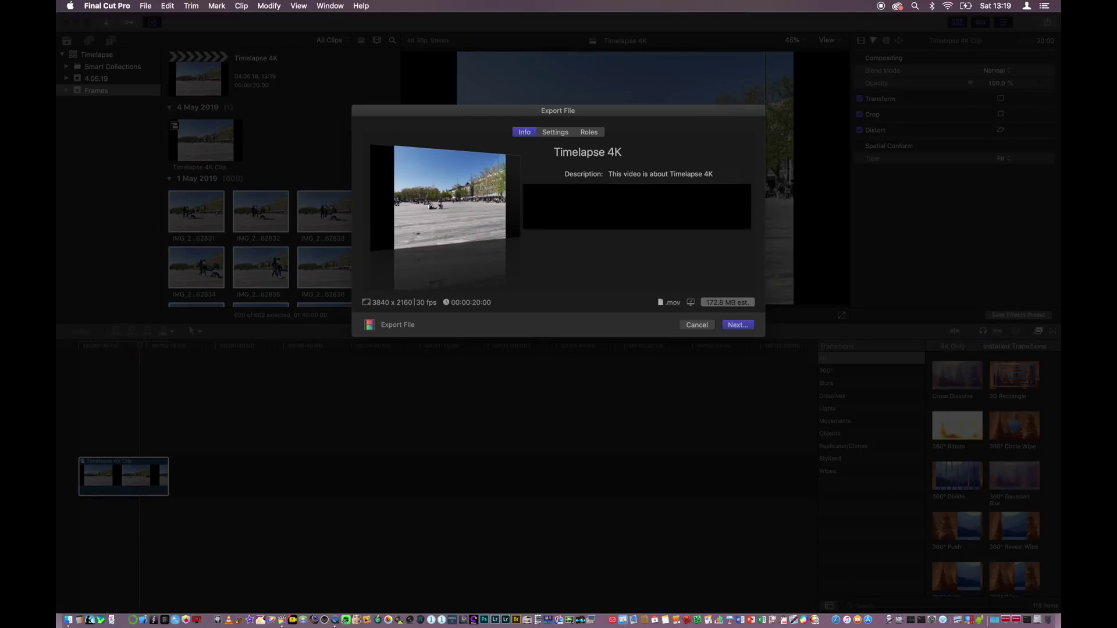
pyautogui.moveTo(631, 172)
pyautogui.moveTo(670, 174); pyautogui.dragTo(562, 167)
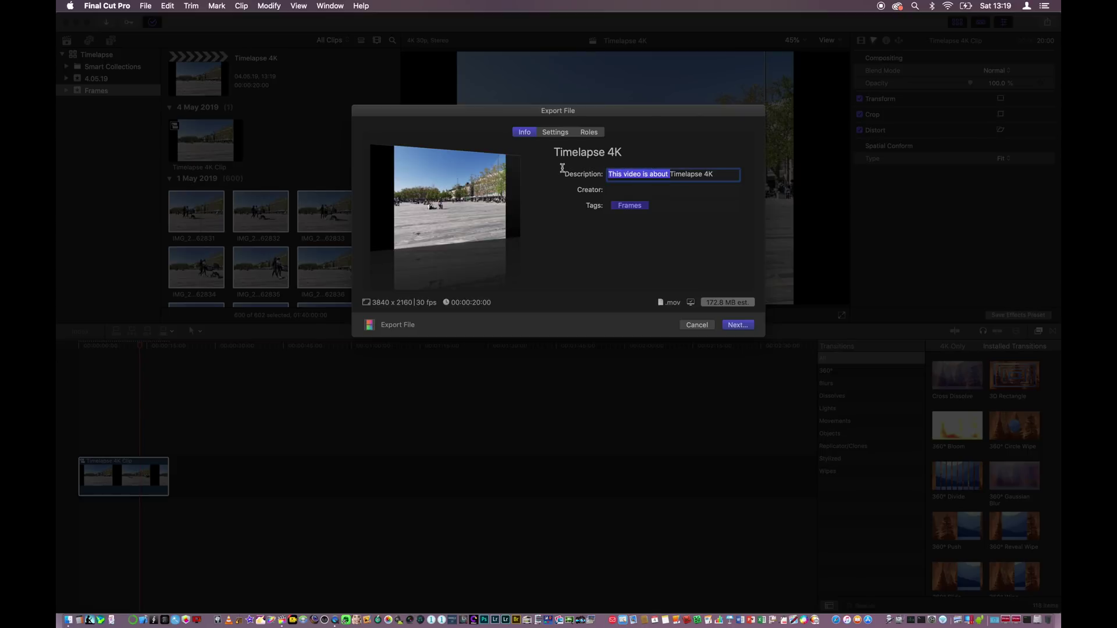
pyautogui.press('BackSpace')
pyautogui.click(666, 208)
pyautogui.press('BackSpace')
pyautogui.press('BackSpace')
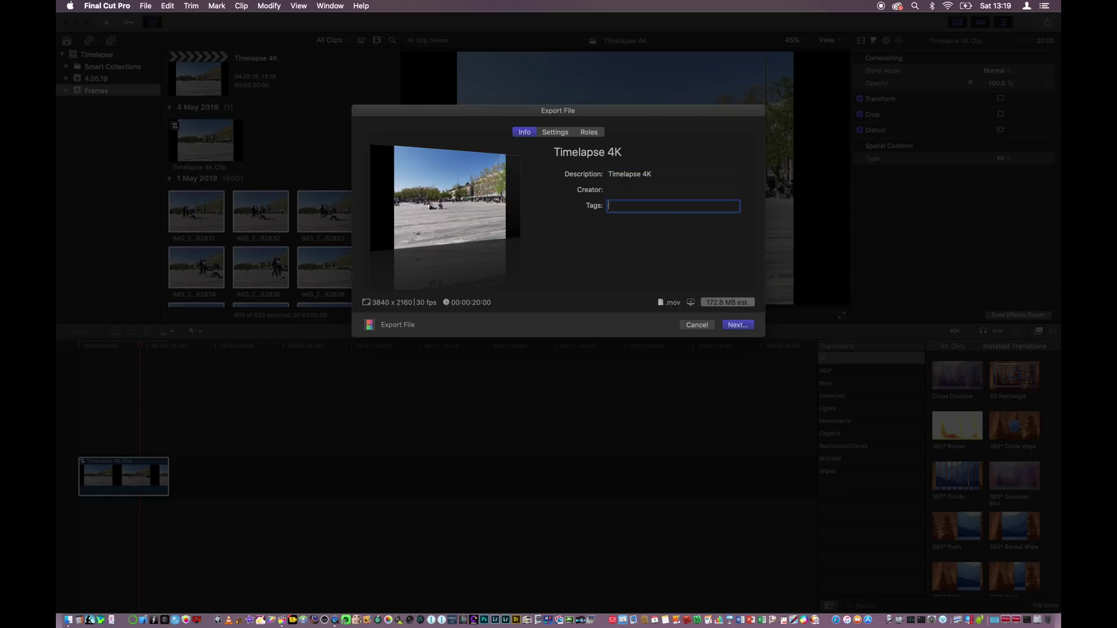
pyautogui.write('Timelapse Zurich,')
# - Keep H.264 as the codec and save the movie as Timelapse 4K on the Desktop
pyautogui.click(564, 133)
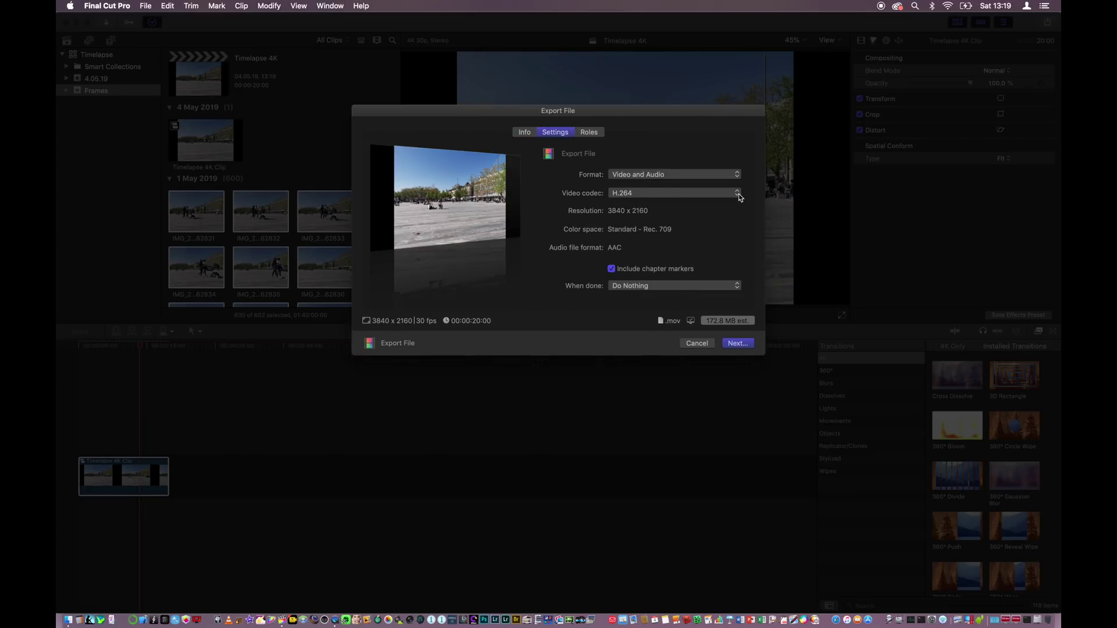
pyautogui.click(738, 195)
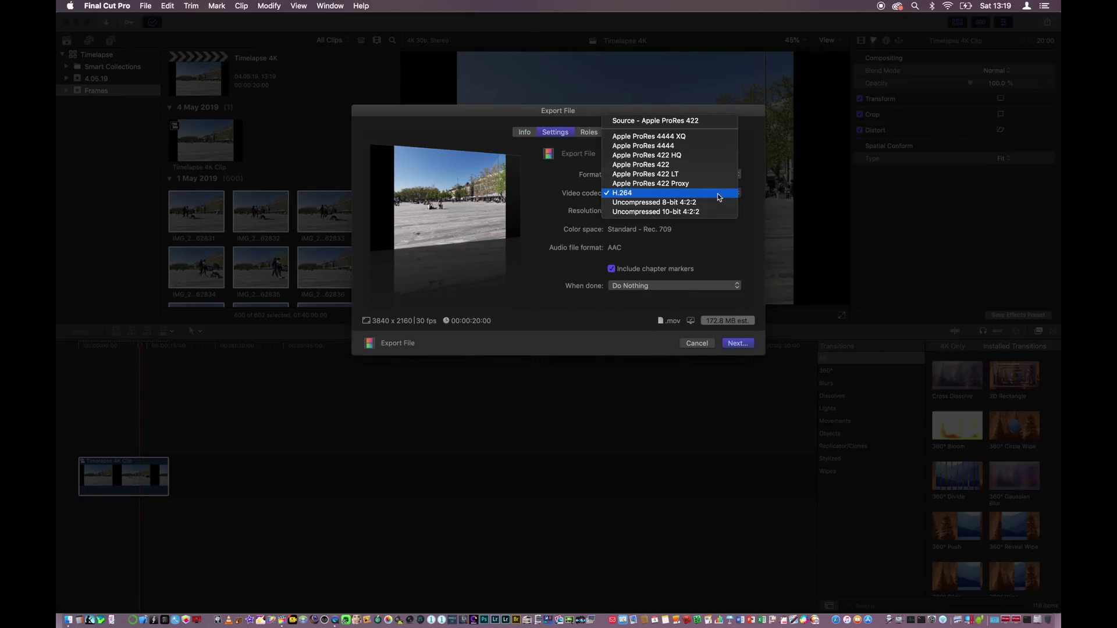
pyautogui.click(719, 197)
pyautogui.click(524, 132)
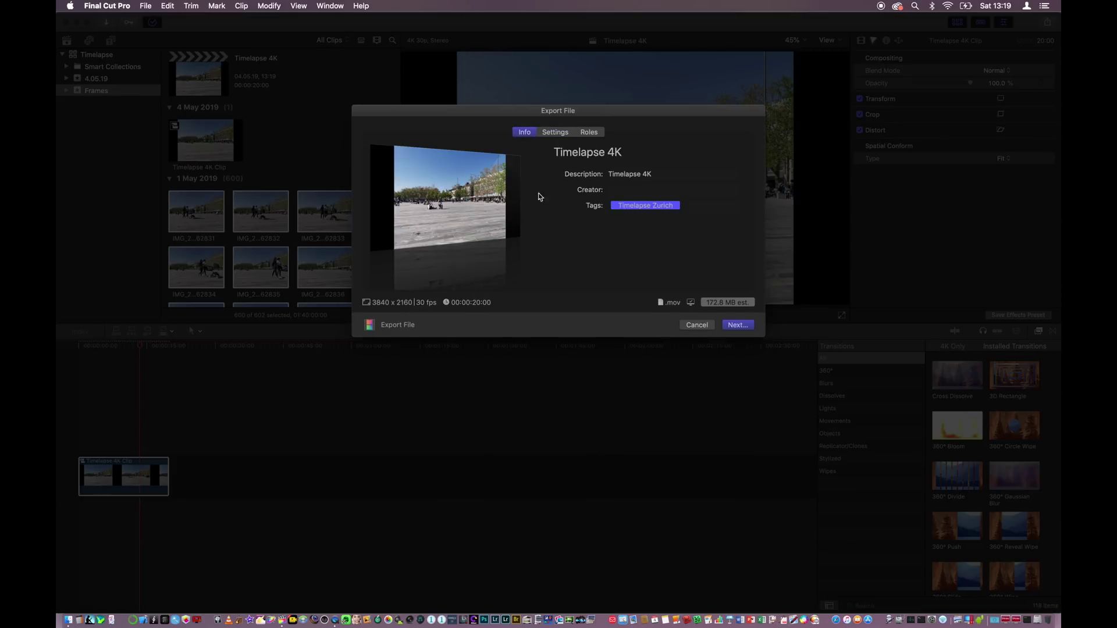
pyautogui.click(743, 329)
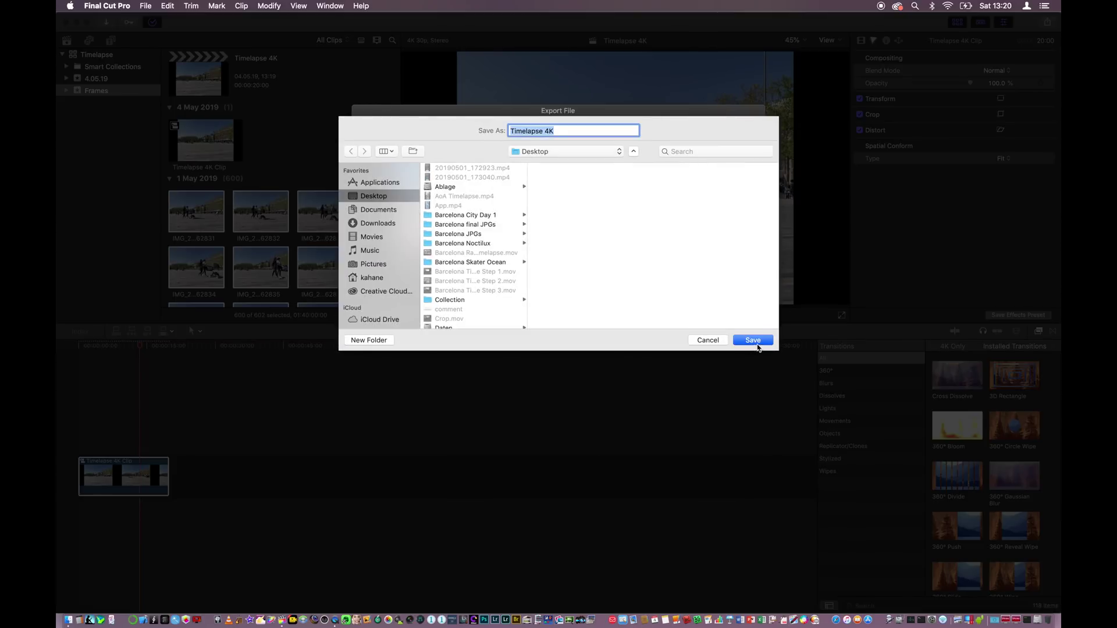
pyautogui.click(756, 341)
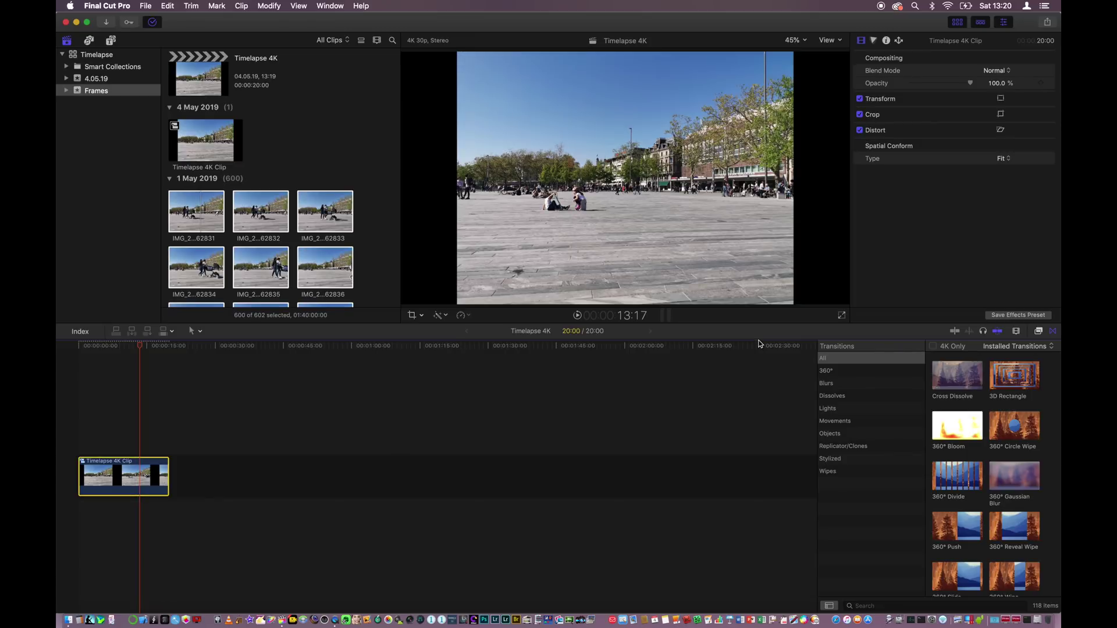